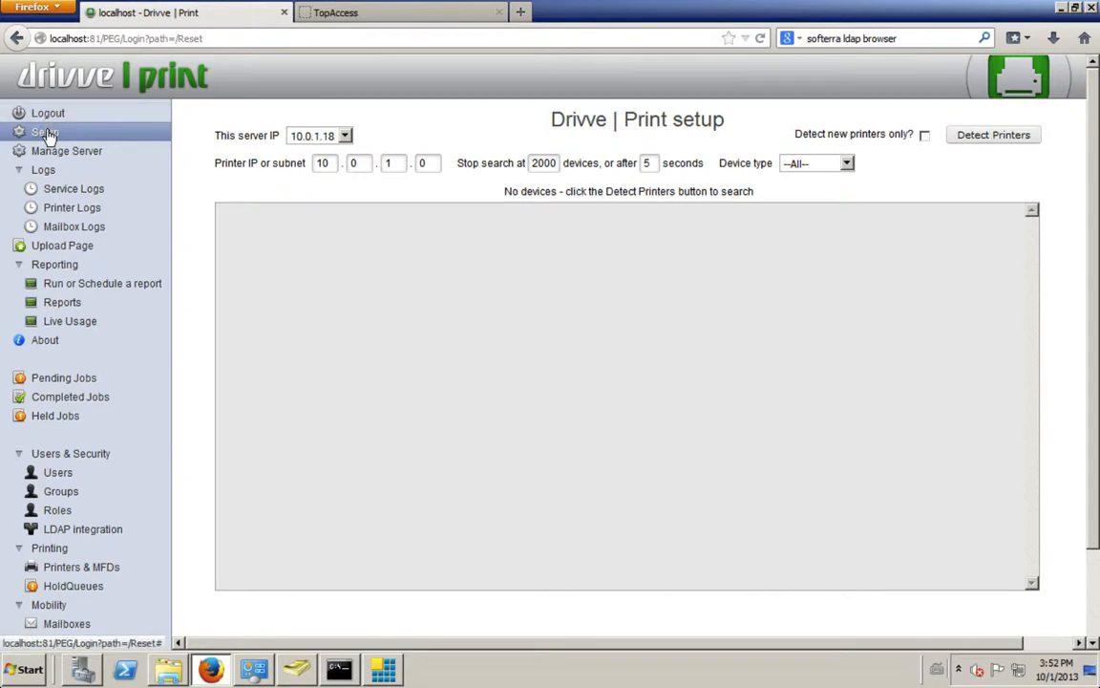
# Step: Use 10.0.1.18 as this server's IP and detect printers on the 10.0.1.0 subnet
pyautogui.click(333, 139)
pyautogui.click(318, 154)
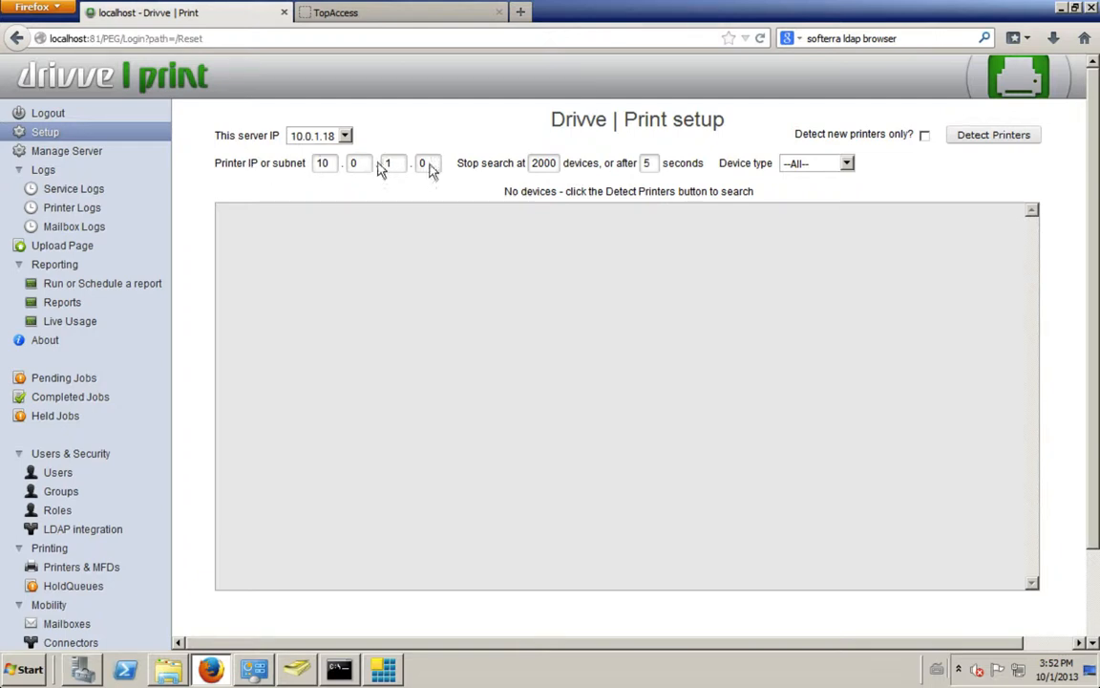
pyautogui.click(981, 136)
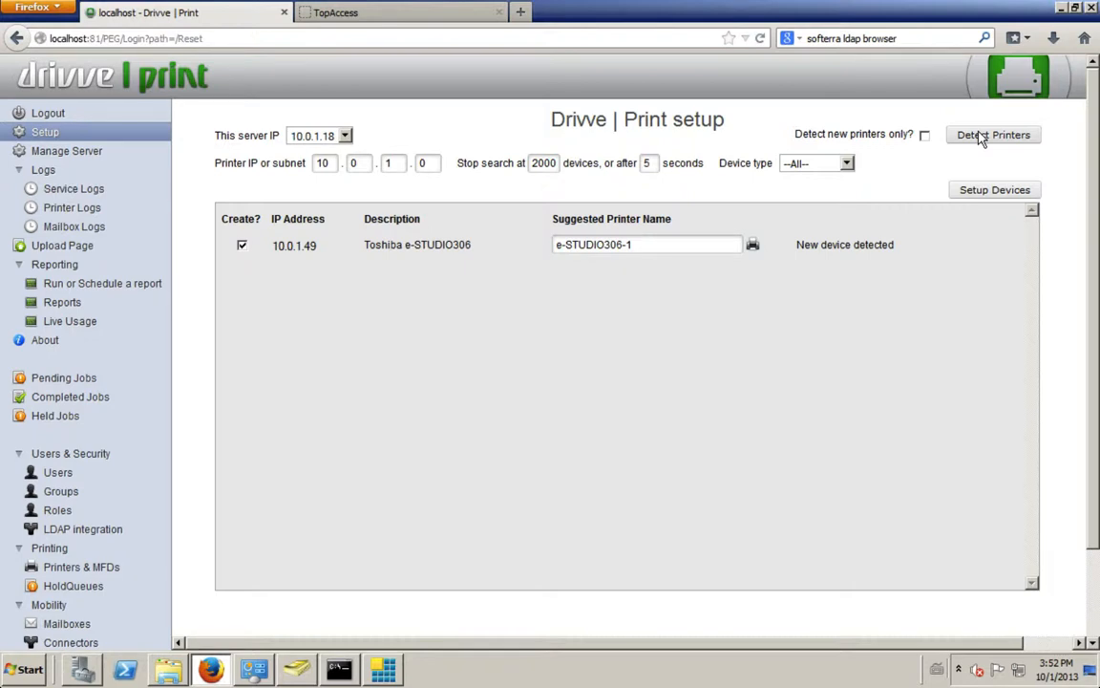
# Step: Narrow the search to printer IP 10.0.1.49, detect printers again, and check the device type options
pyautogui.doubleClick(424, 163)
pyautogui.write('49')
pyautogui.click(992, 140)
pyautogui.click(822, 170)
pyautogui.click(822, 170)
# Step: Try to change the suggested name of the detected Toshiba e-STUDIO306 to DEMO Room
pyautogui.tripleClick(653, 243)
pyautogui.click(661, 244)
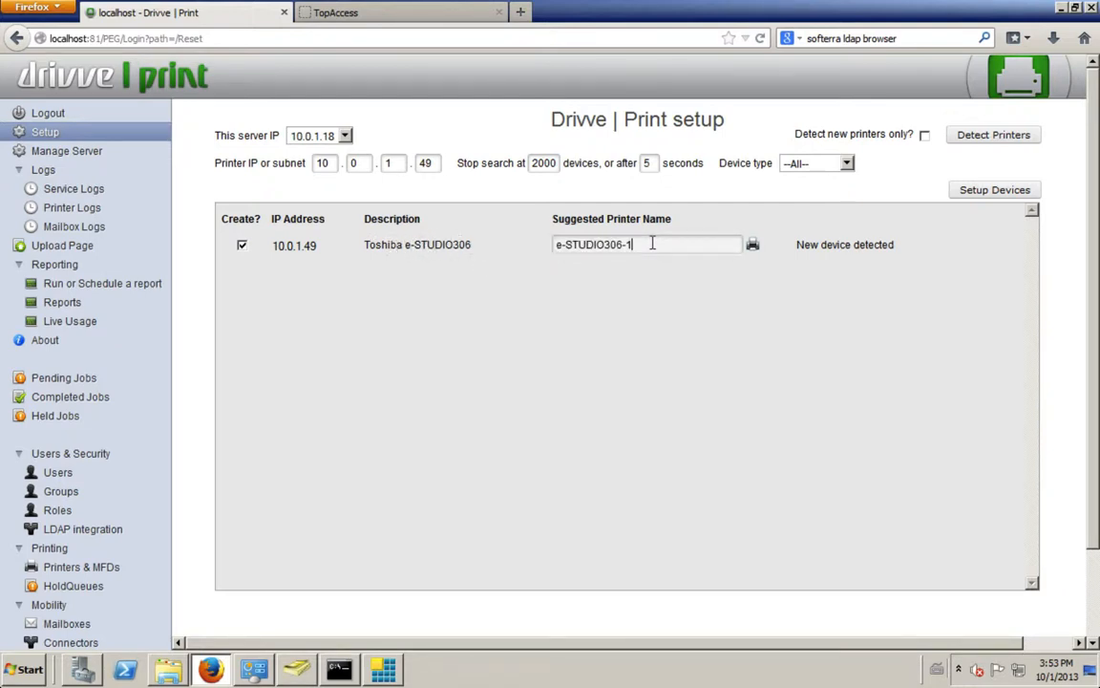
pyautogui.press('BackSpace')
pyautogui.write('DEMO Room')
# Step: Start setting up the detected Toshiba e-STUDIO306 and acknowledge the notice about the required 08 codes
pyautogui.click(1000, 191)
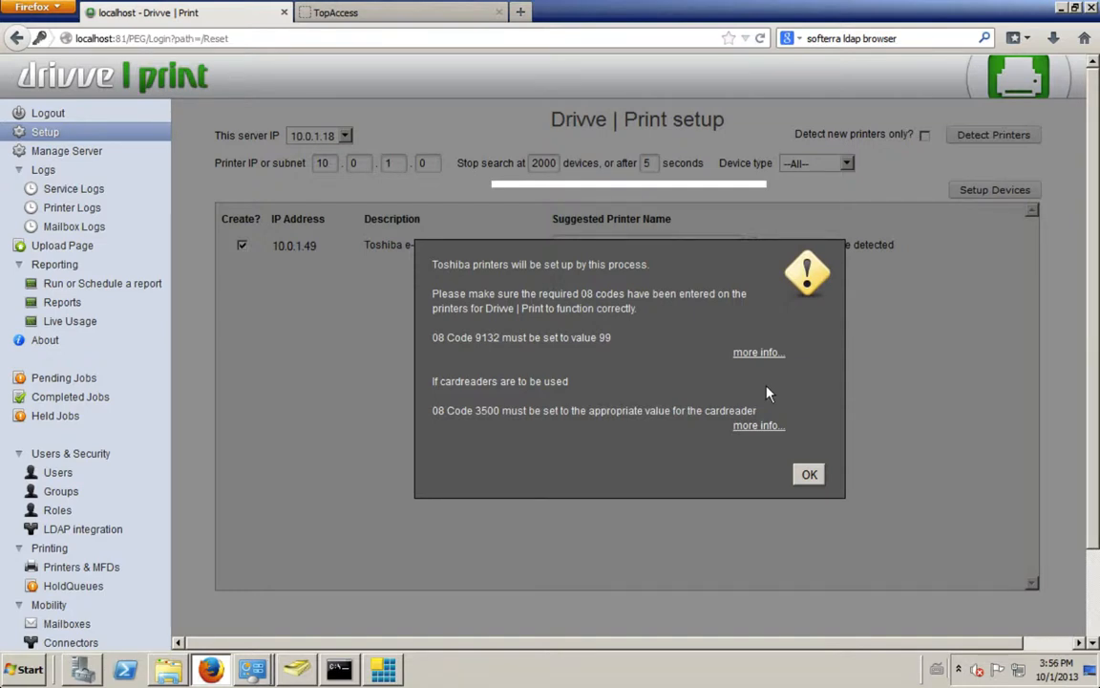
pyautogui.click(809, 473)
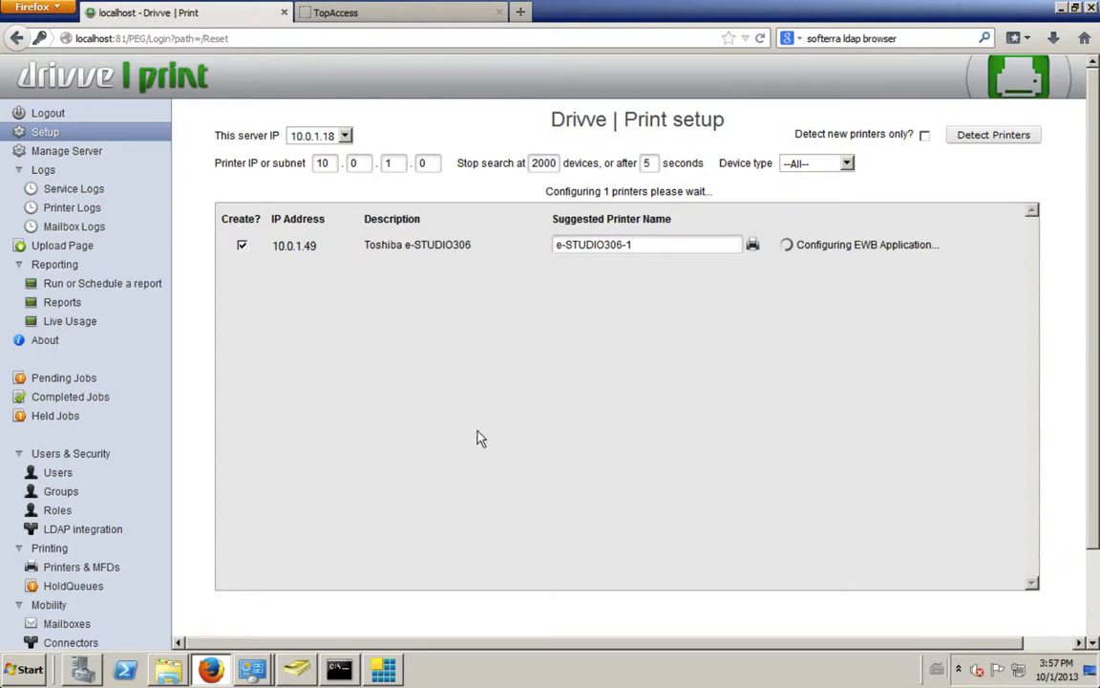
# Step: Open Windows Devices and Printers and look over the Drivve converter, e-STUDIO306-1 (Drivve) and myQueue printers
pyautogui.moveTo(253, 671)
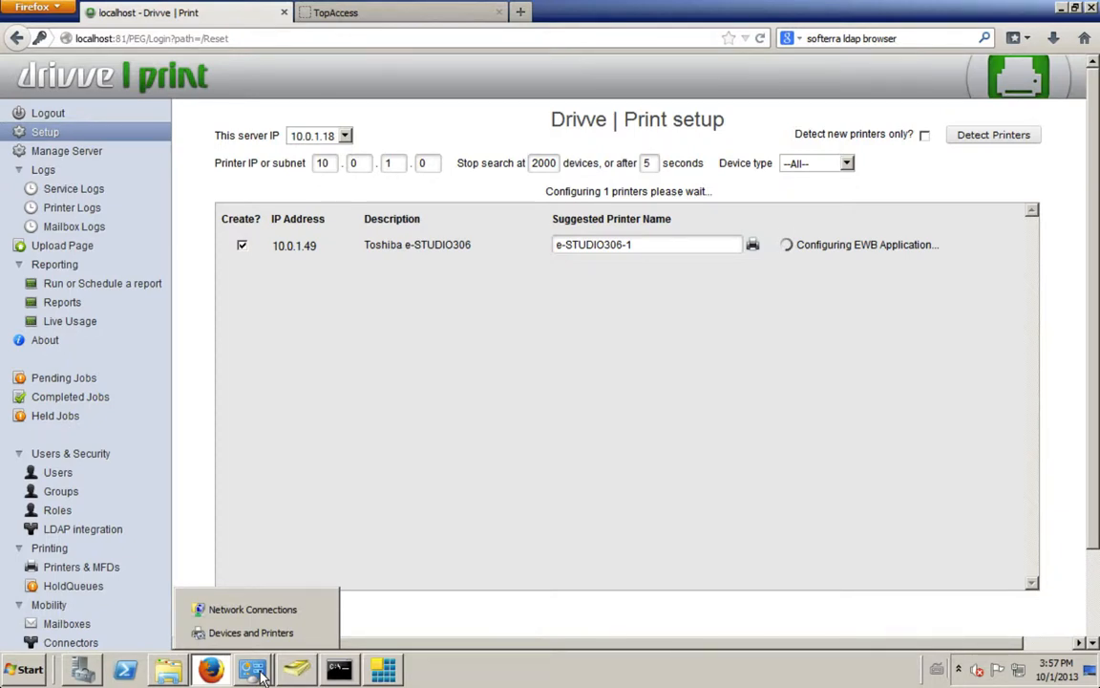
pyautogui.click(250, 633)
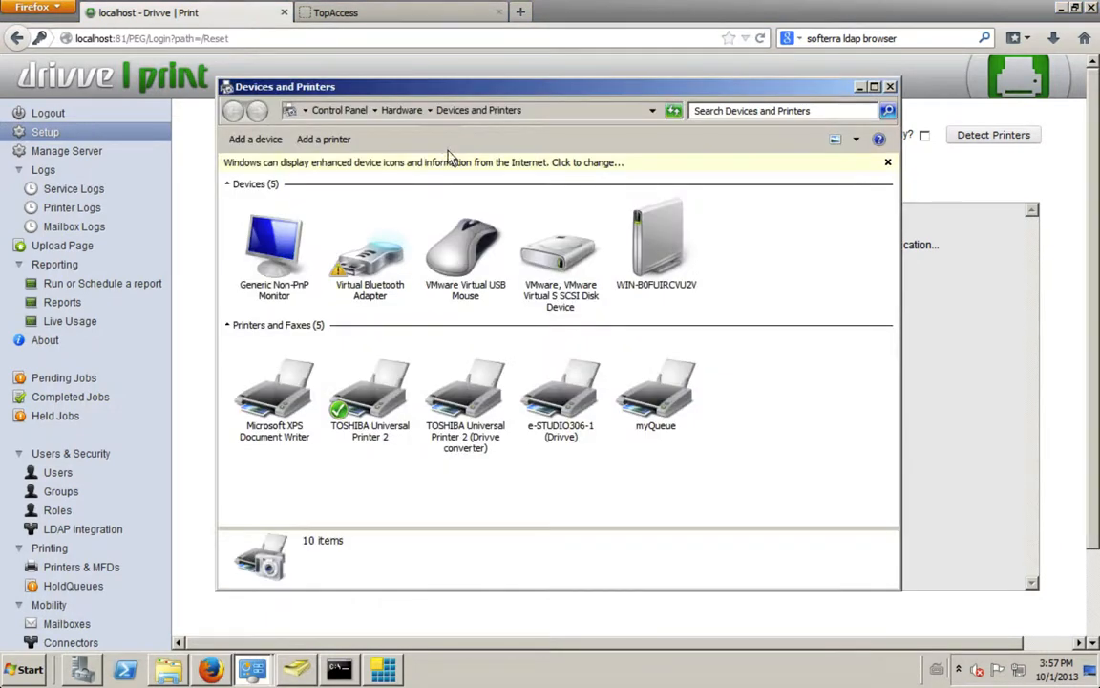
pyautogui.click(574, 407)
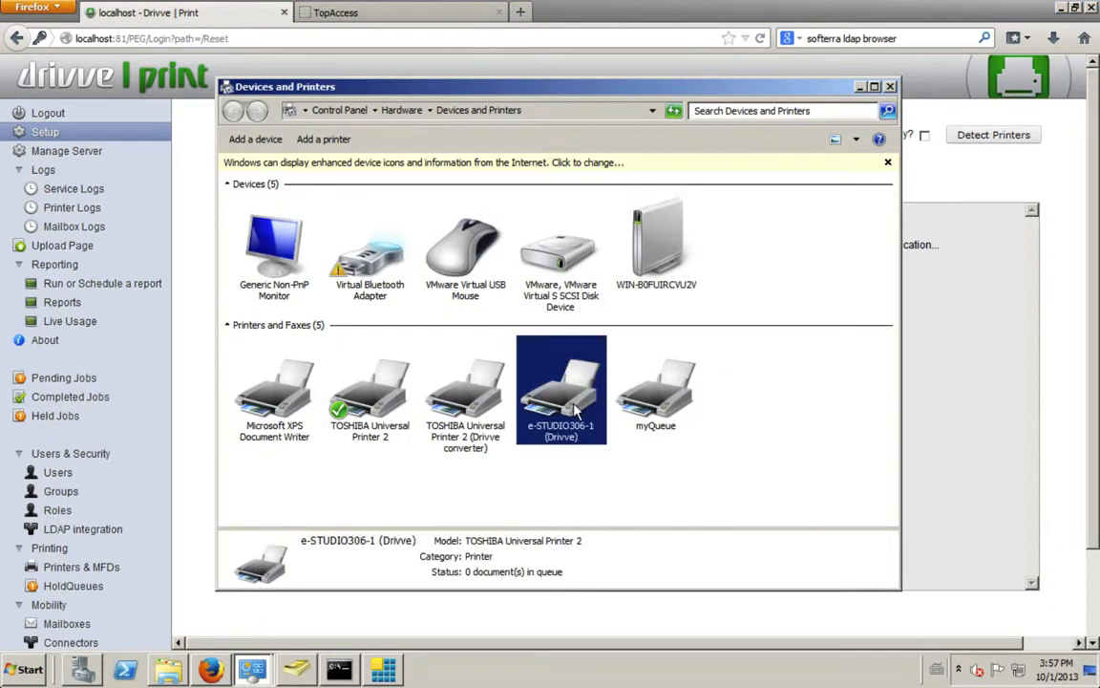
pyautogui.click(465, 391)
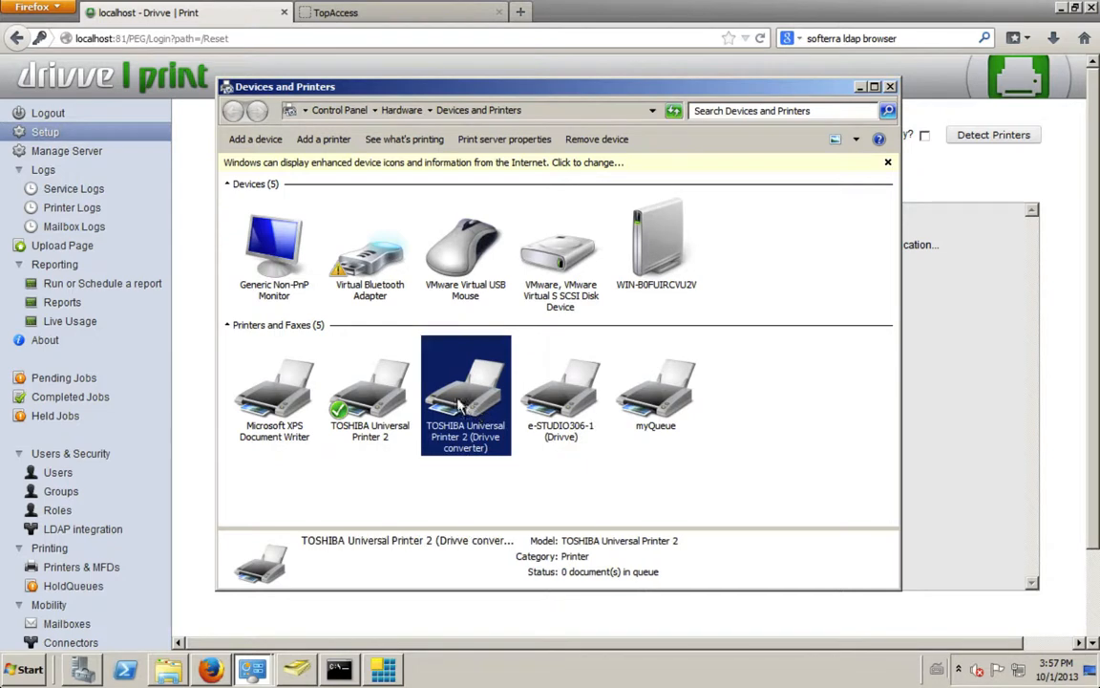
pyautogui.press('Right')
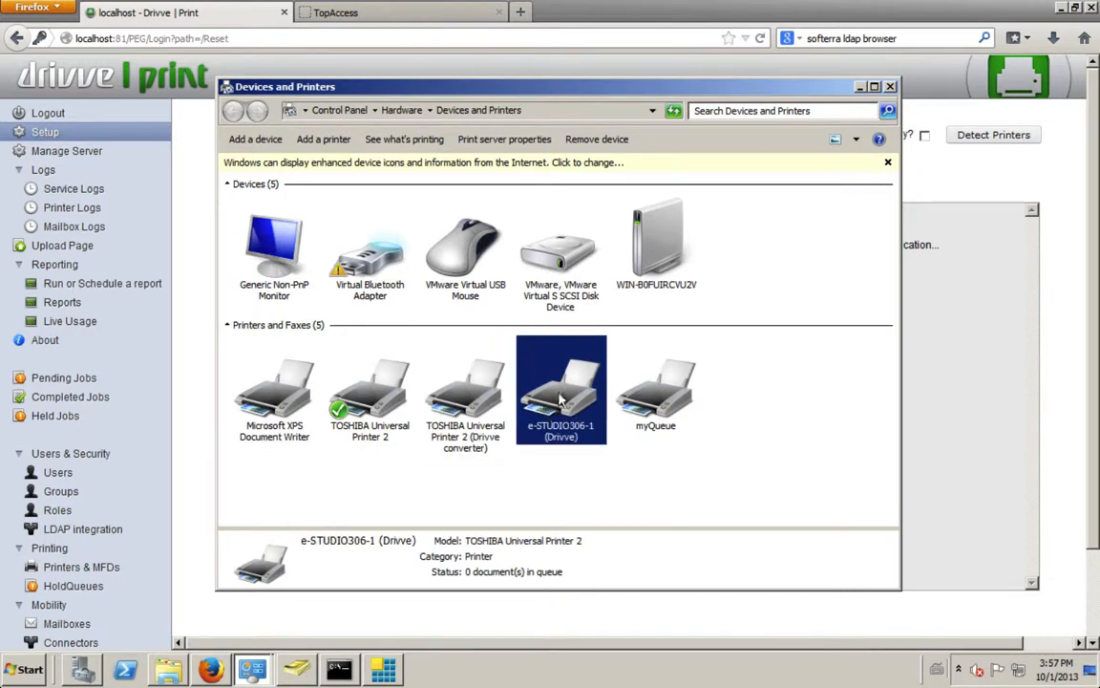
pyautogui.click(674, 396)
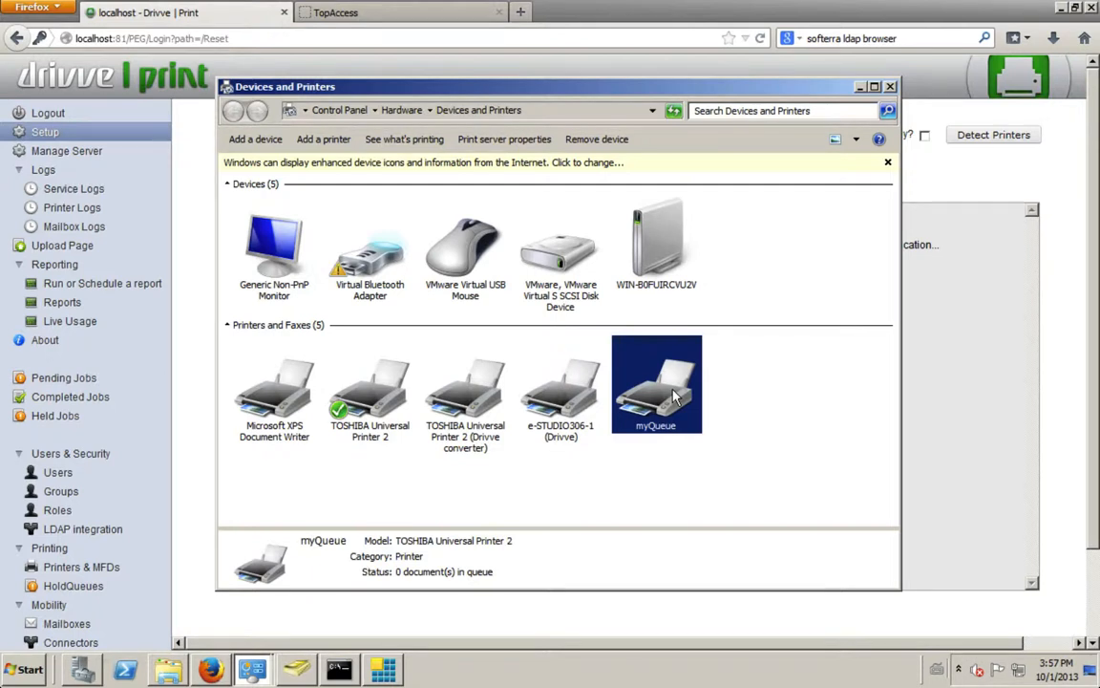
# Step: Examine the Drivve port configuration of the e-STUDIO306-1 (Drivve) printer, then close its properties without changes
pyautogui.click(569, 397)
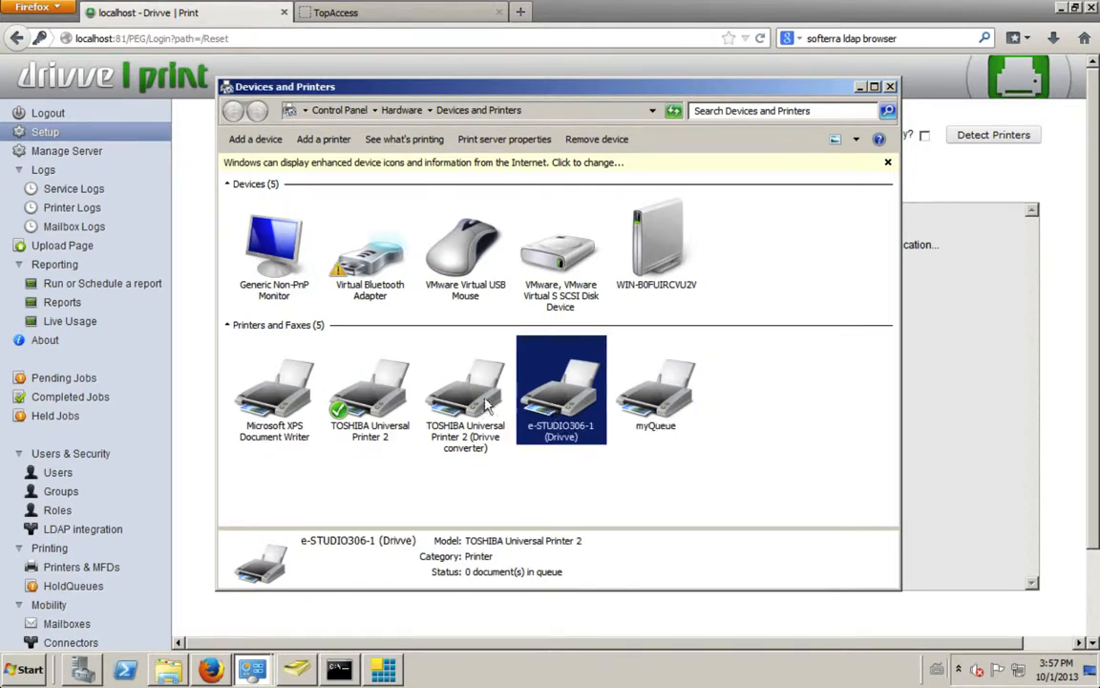
pyautogui.rightClick(578, 396)
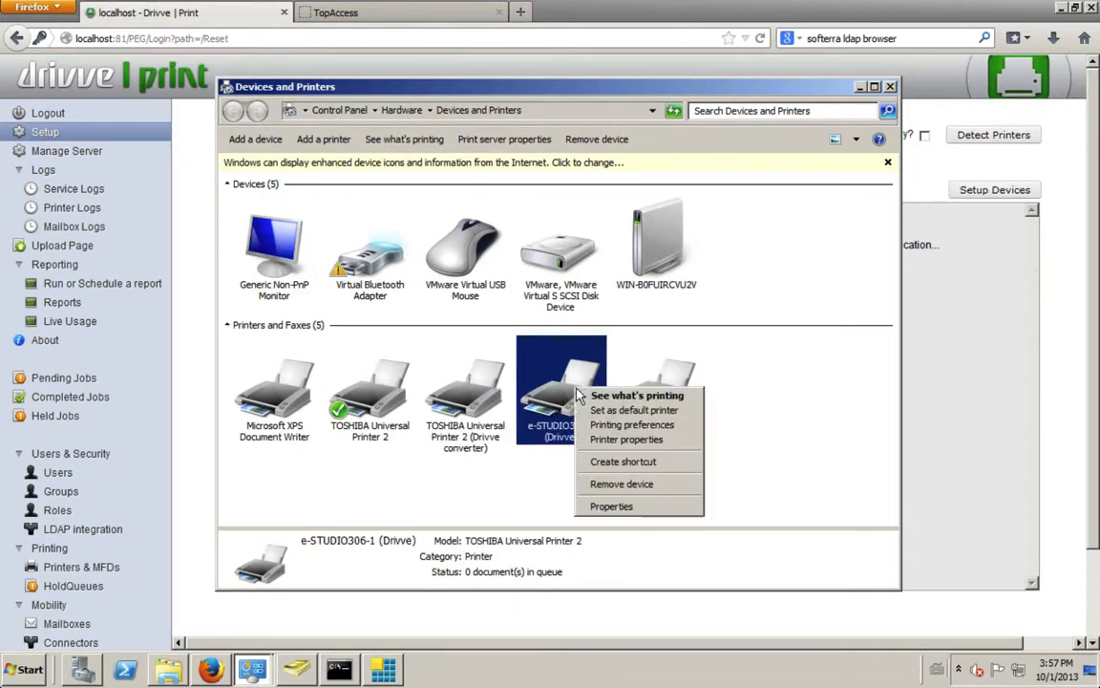
pyautogui.click(625, 441)
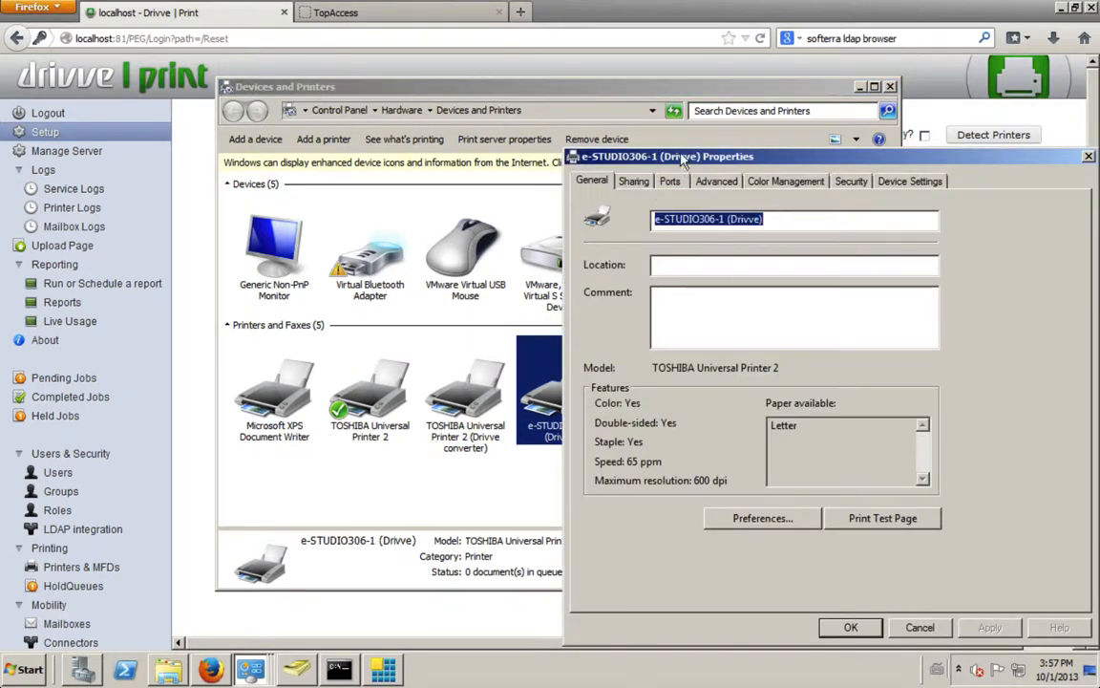
pyautogui.moveTo(630, 157); pyautogui.dragTo(466, 142)
pyautogui.click(509, 166)
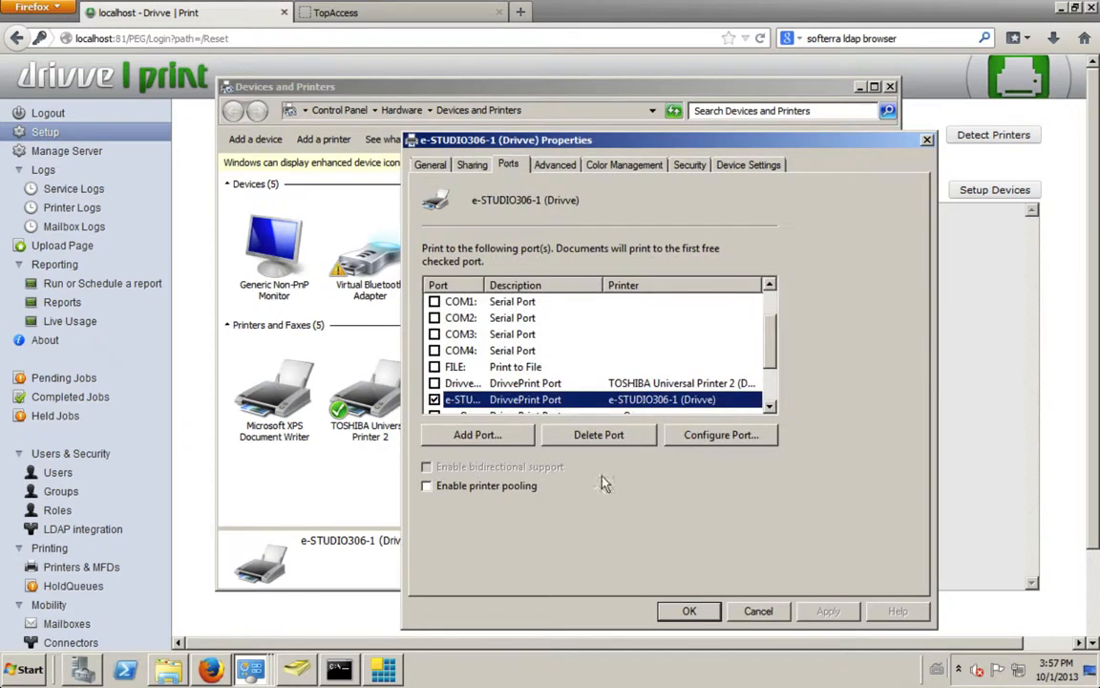
pyautogui.click(731, 437)
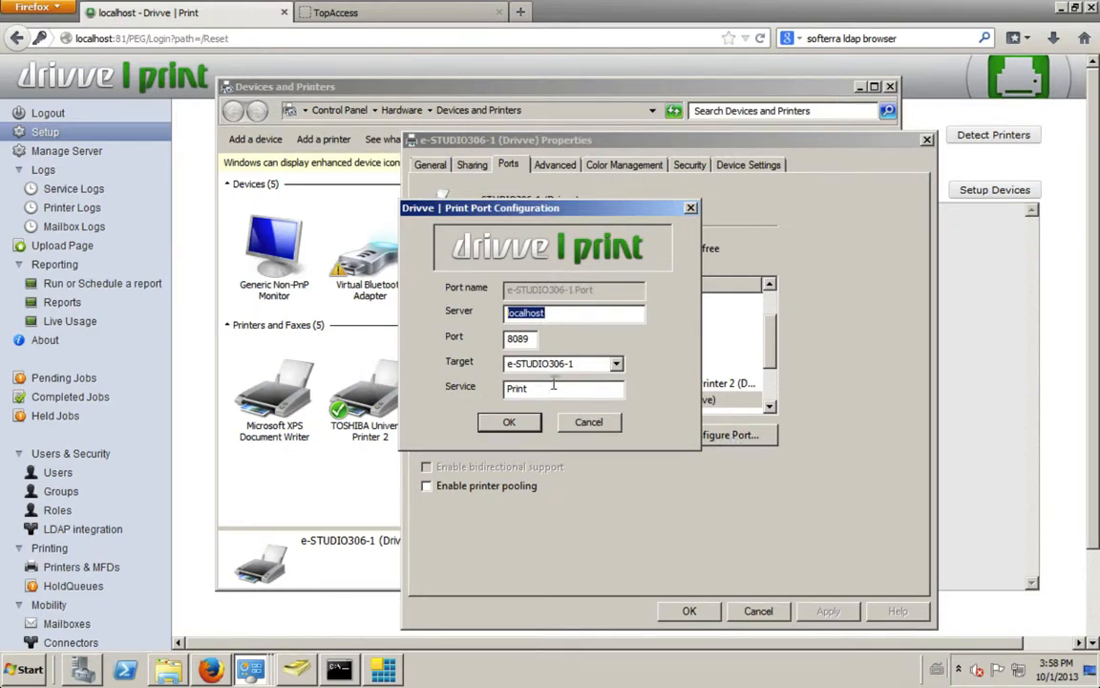
pyautogui.click(588, 422)
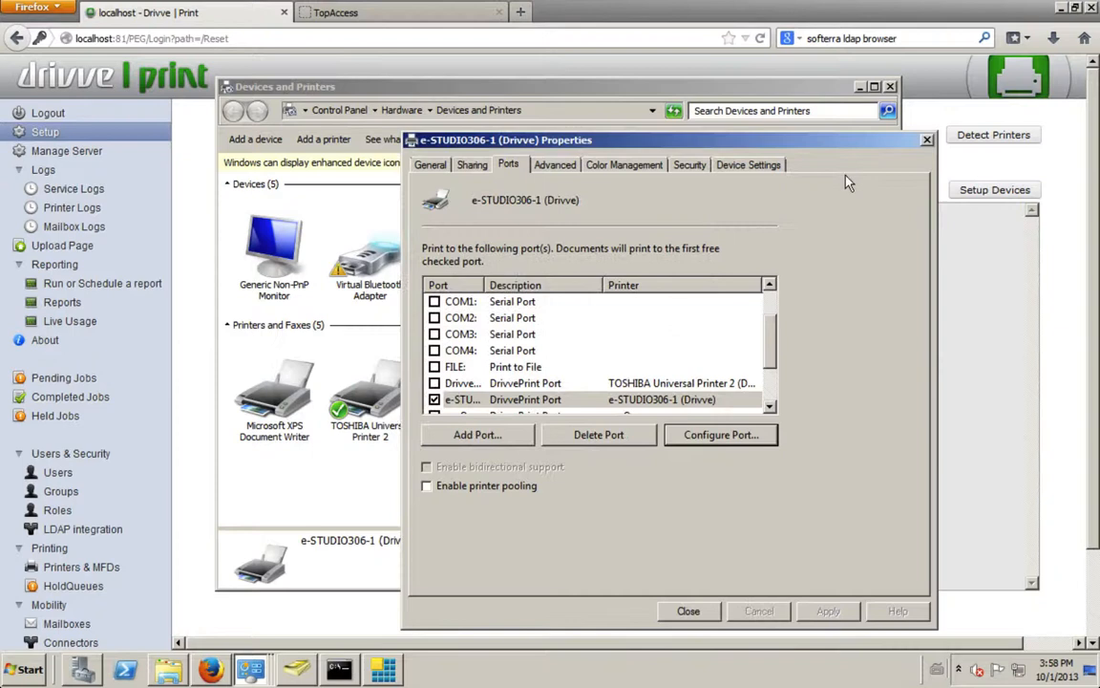
pyautogui.click(928, 140)
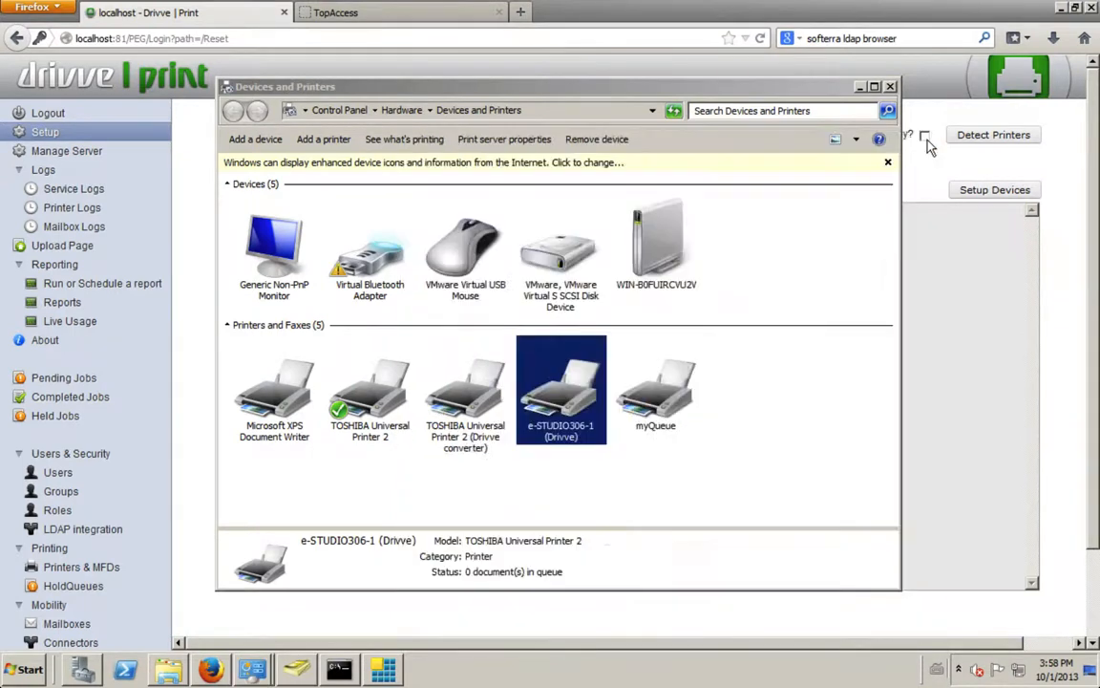
pyautogui.rightClick(568, 405)
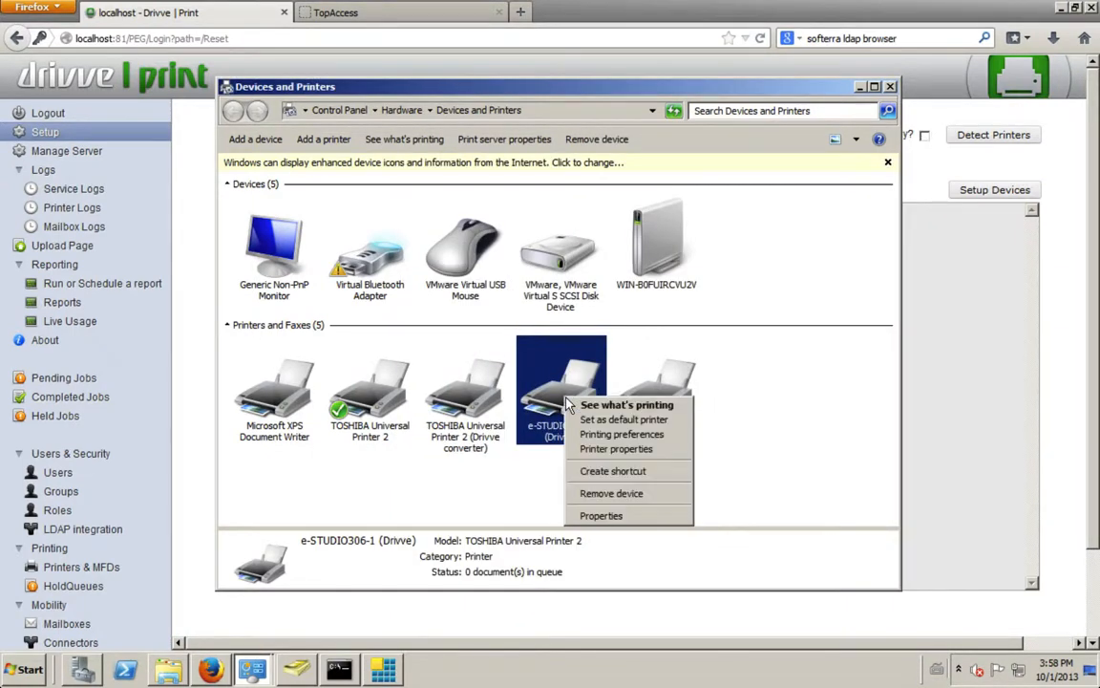
pyautogui.click(803, 401)
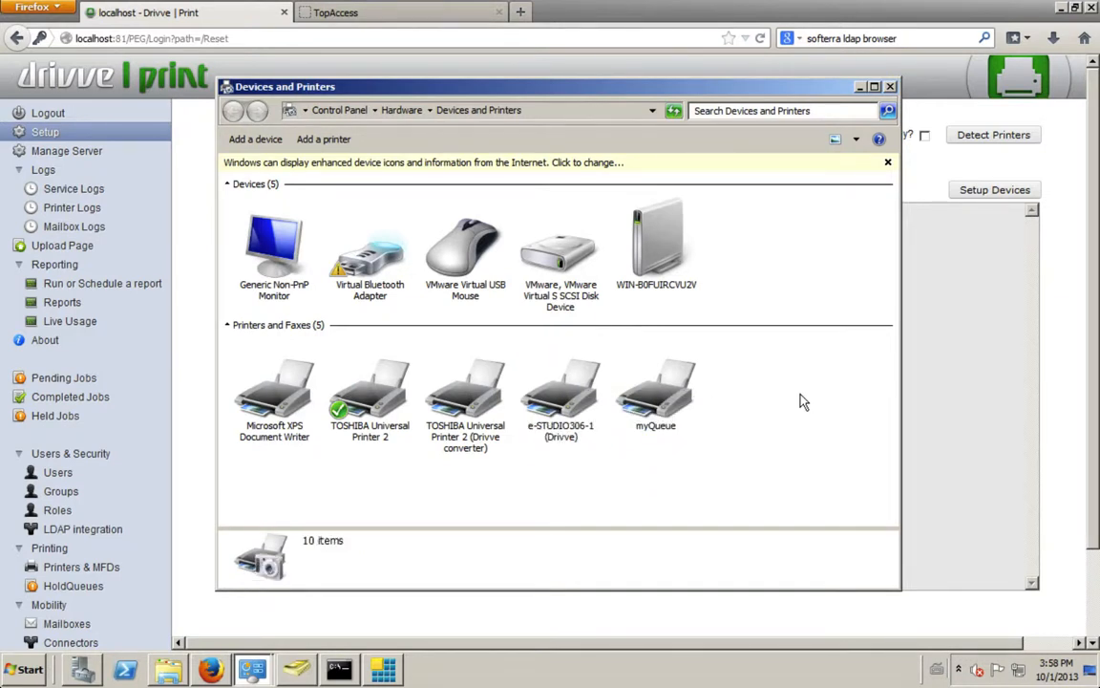
# Step: Examine the Drivve port configuration of the myQueue printer, then return to the Drivve | Print setup page
pyautogui.click(526, 412)
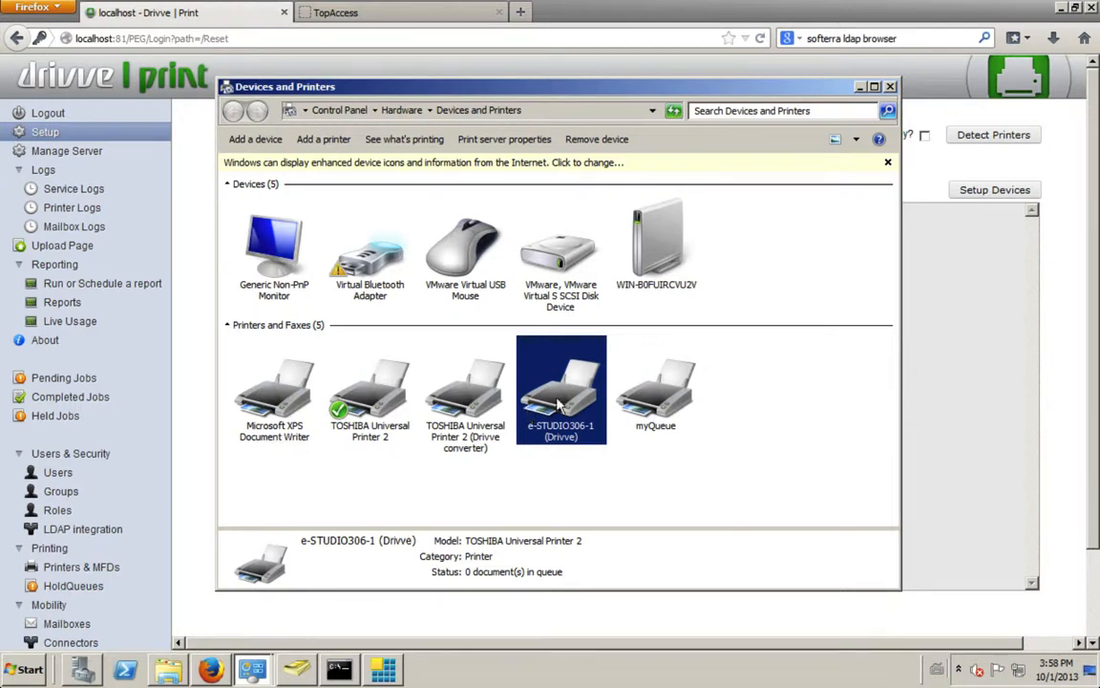
pyautogui.click(655, 401)
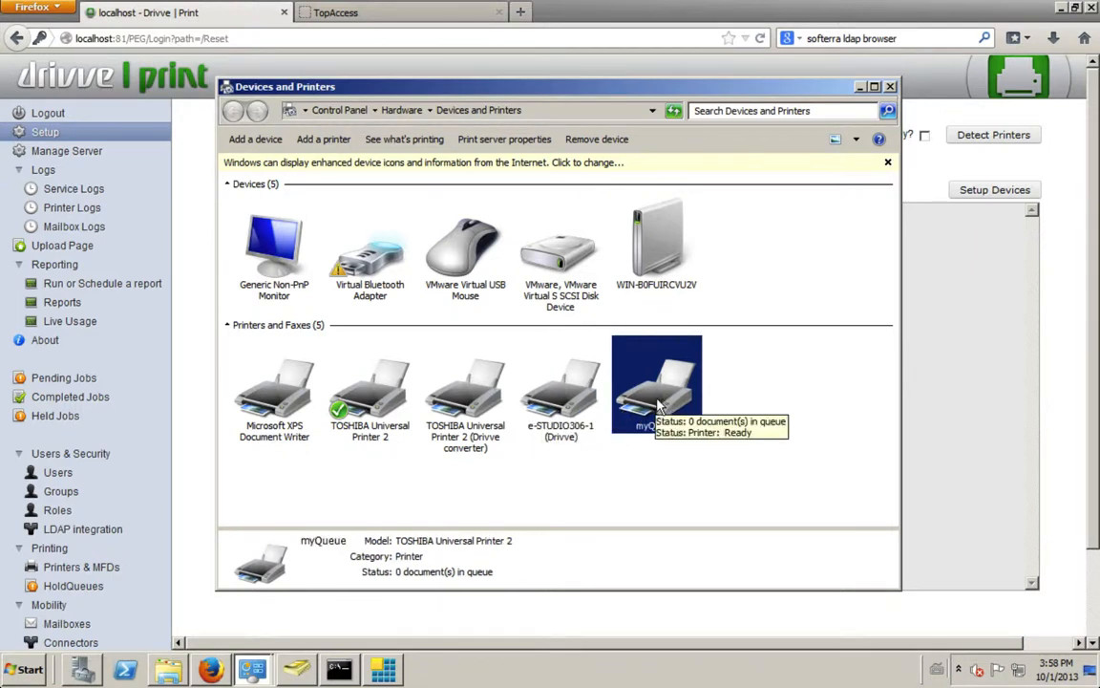
pyautogui.rightClick(657, 406)
pyautogui.click(718, 452)
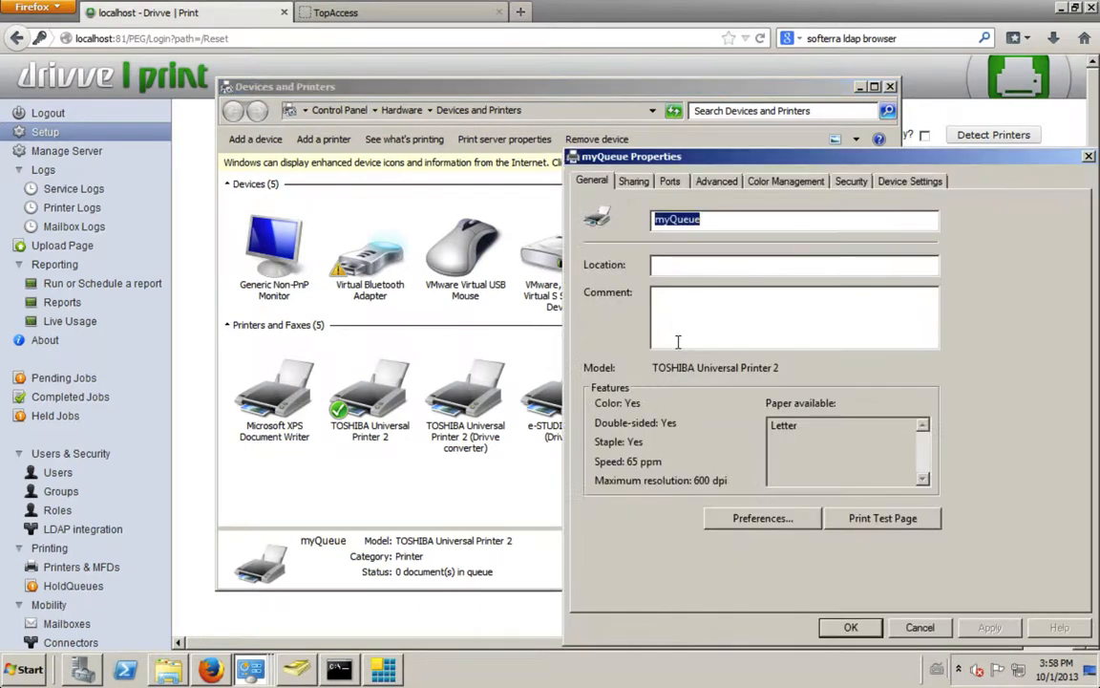
pyautogui.click(670, 182)
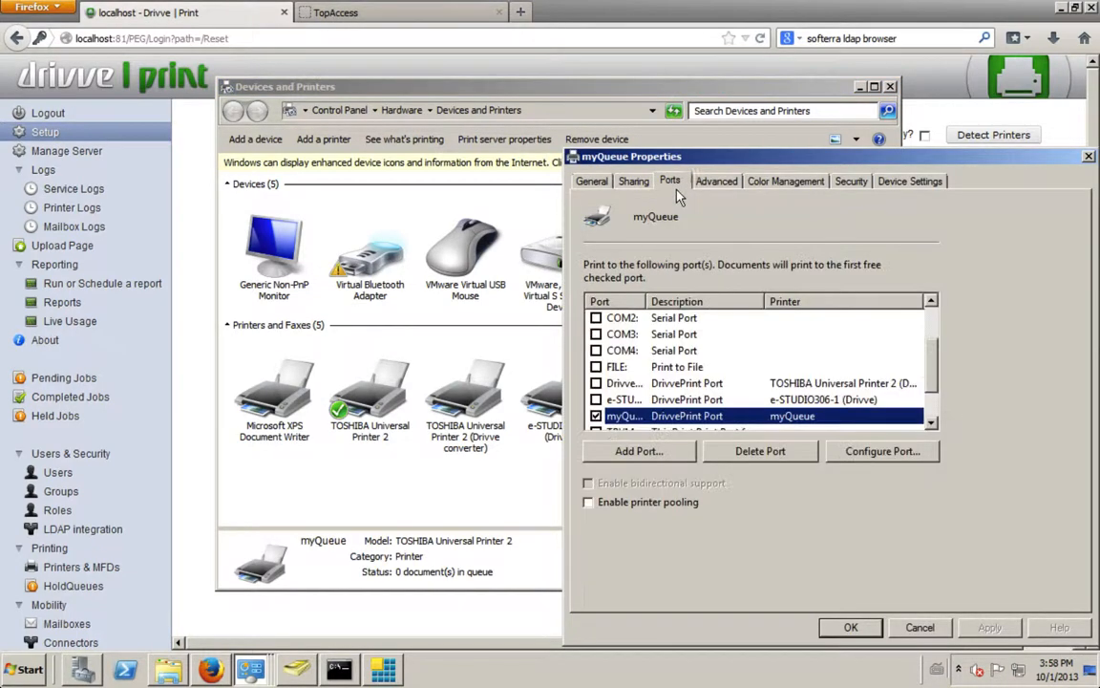
pyautogui.click(881, 451)
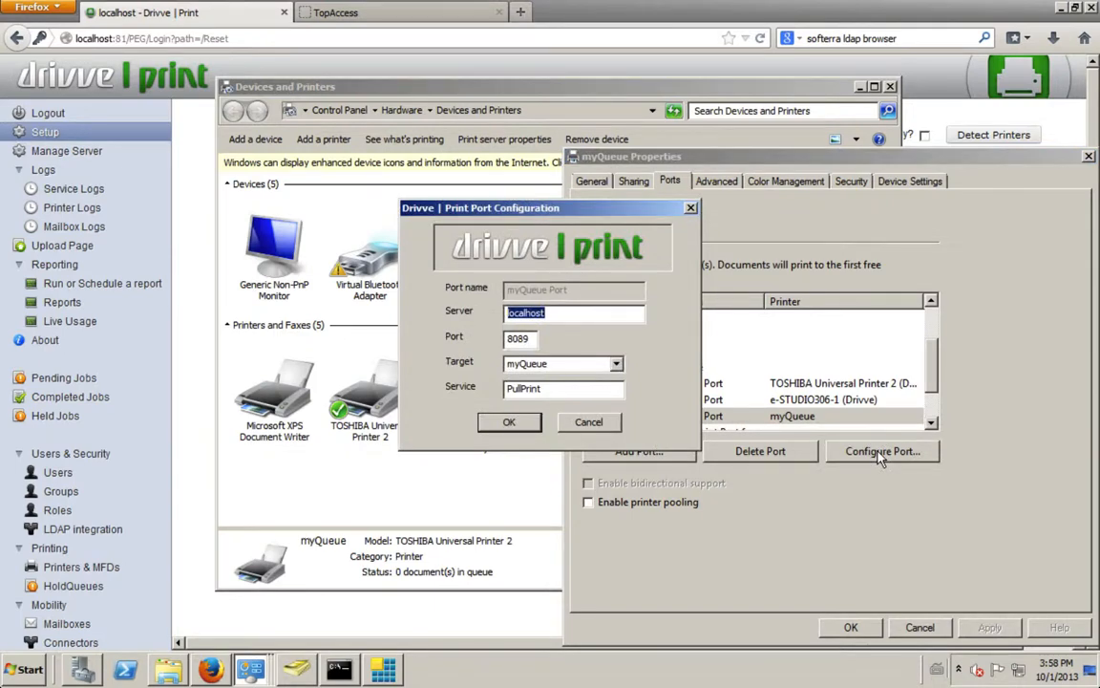
pyautogui.click(589, 421)
pyautogui.click(843, 626)
pyautogui.click(973, 455)
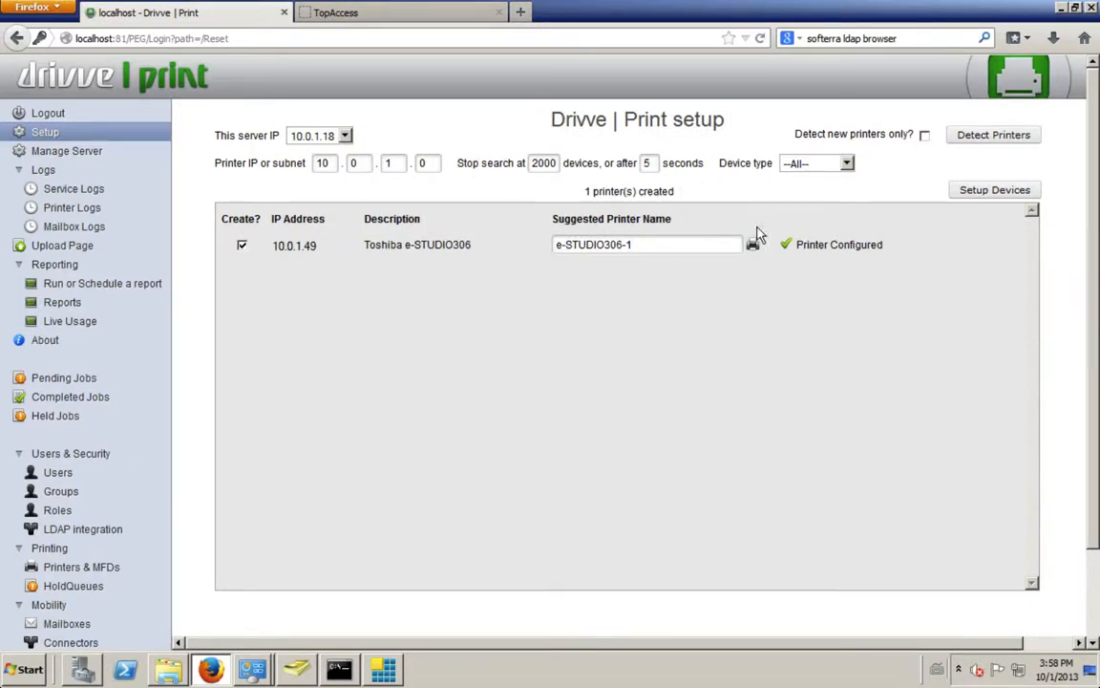
# Step: Open the configured e-STUDIO306-1 under Printers & MFDs and change its name to Demo Room
pyautogui.click(91, 566)
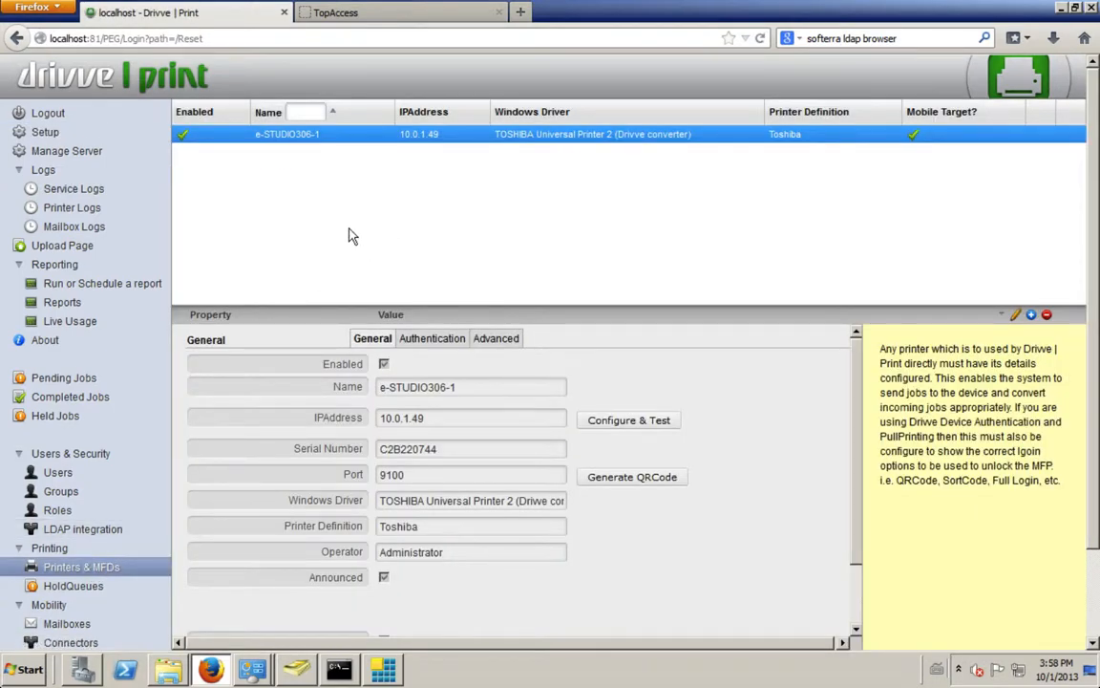
pyautogui.click(483, 387)
pyautogui.write('Demo Room')
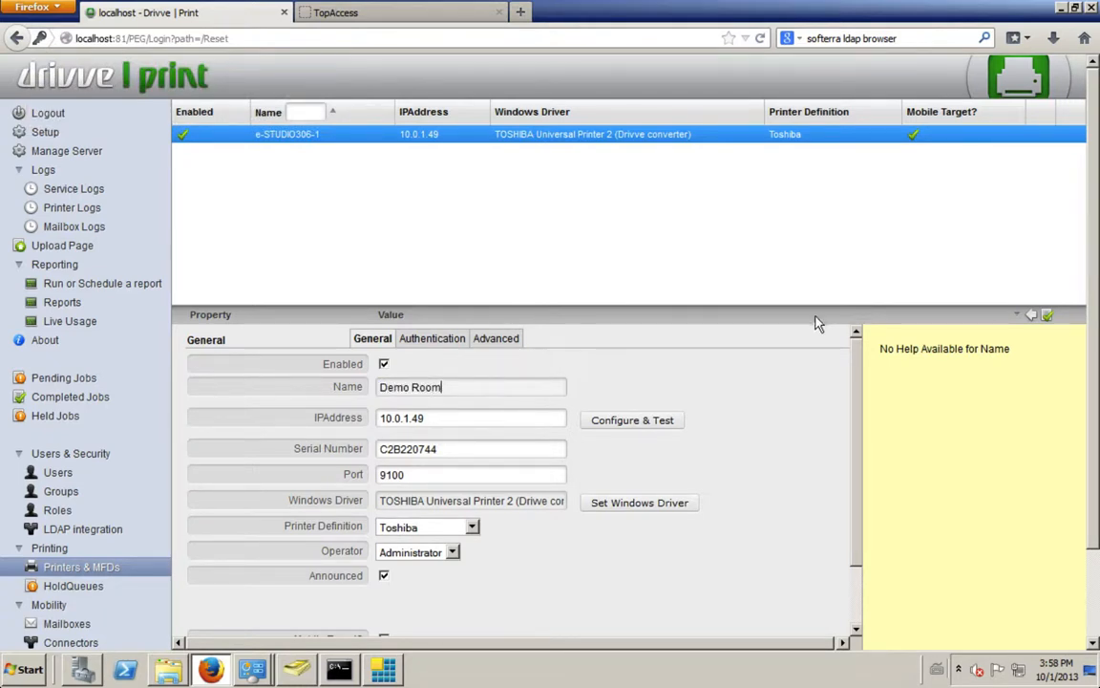
pyautogui.click(710, 373)
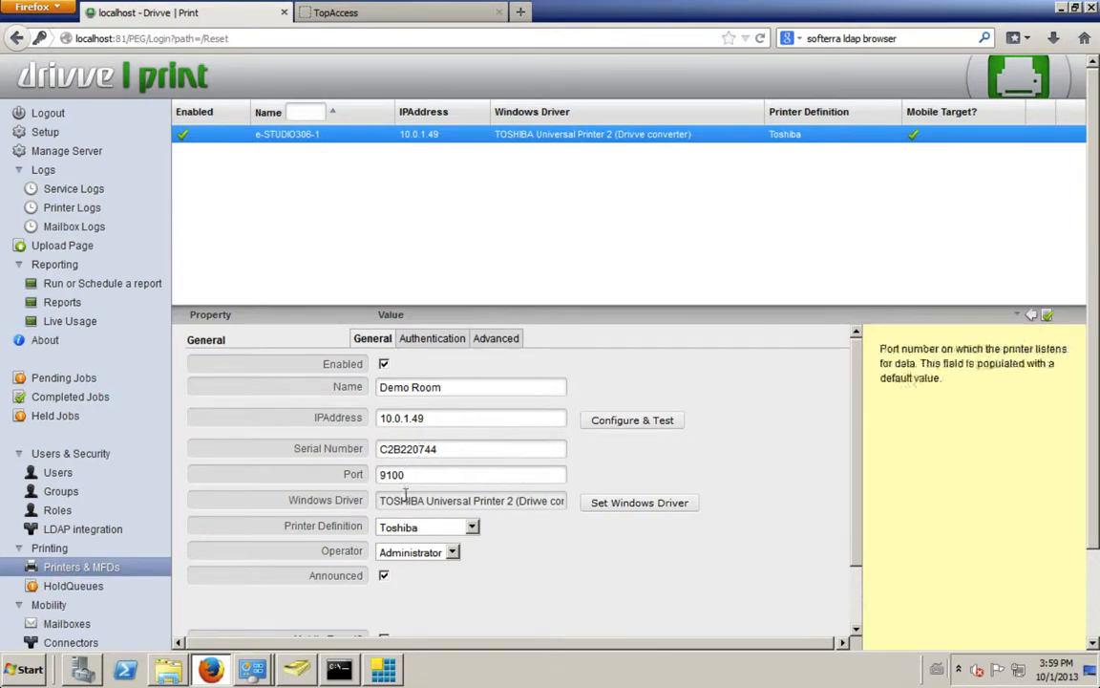
# Step: Review the printer's authentication settings, including the admin account, authentication server, login type, card reader and initial screen options
pyautogui.click(435, 340)
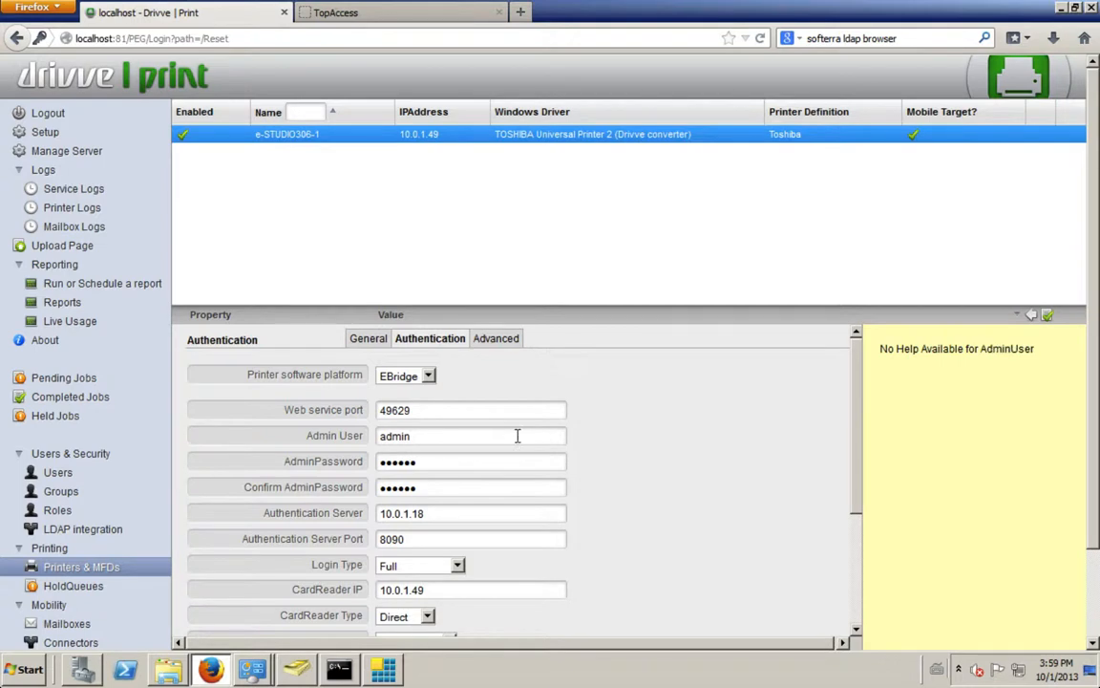
pyautogui.scroll(-3, 517, 436)
pyautogui.scroll(-2, 517, 435)
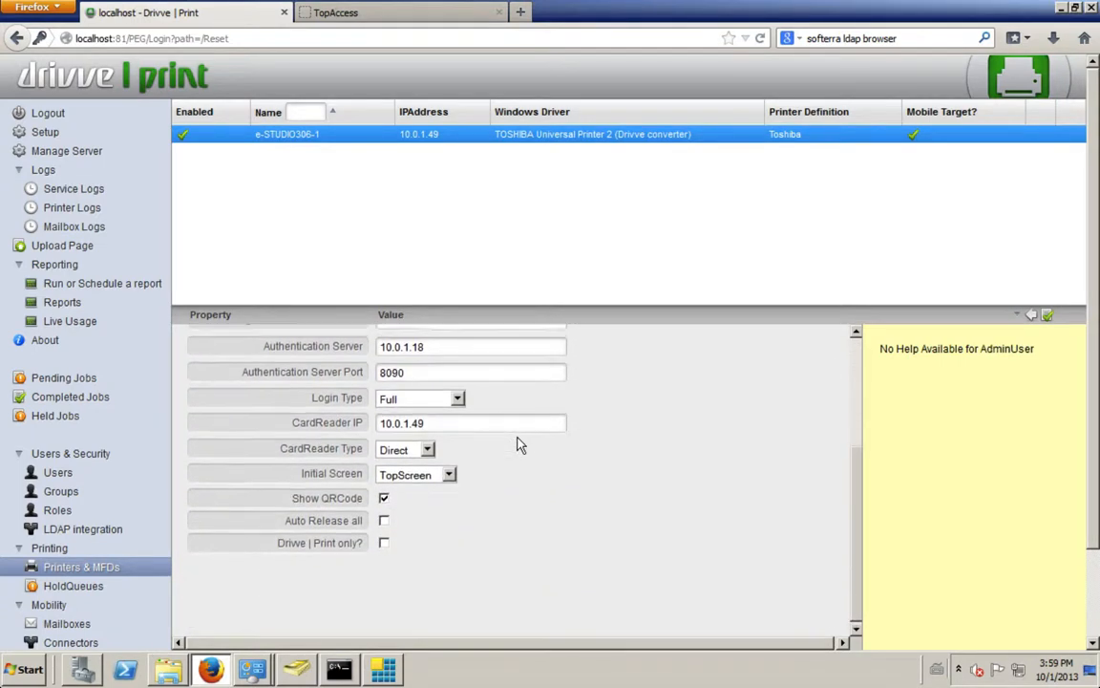
pyautogui.scroll(2, 518, 445)
pyautogui.click(384, 574)
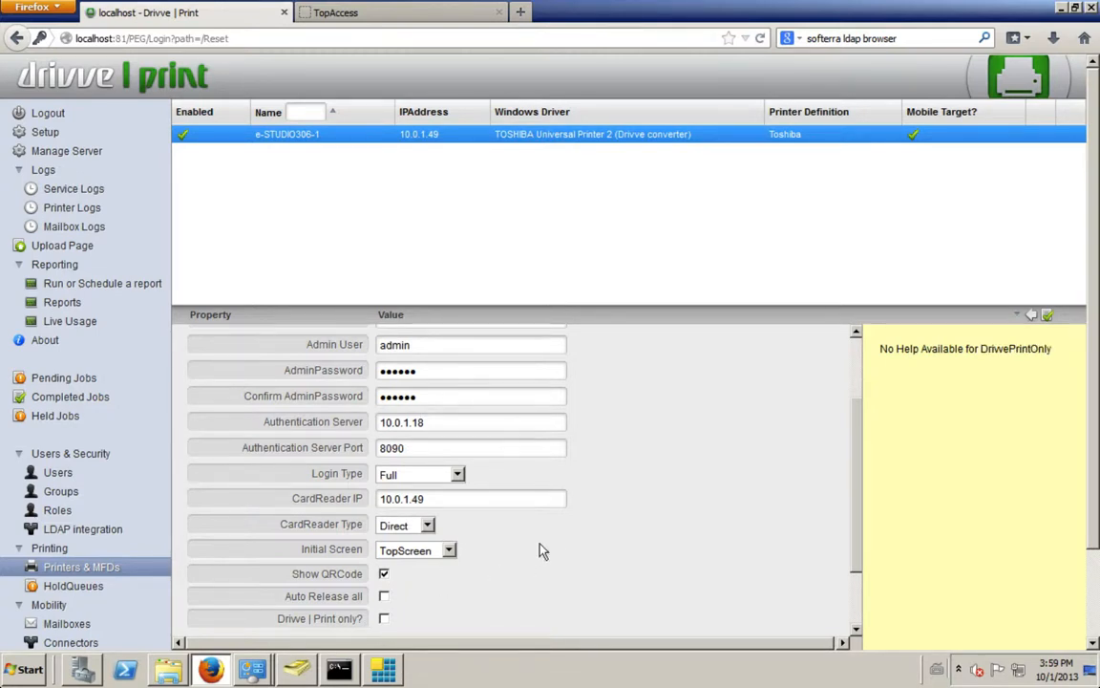
pyautogui.scroll(1, 540, 544)
pyautogui.scroll(1, 541, 551)
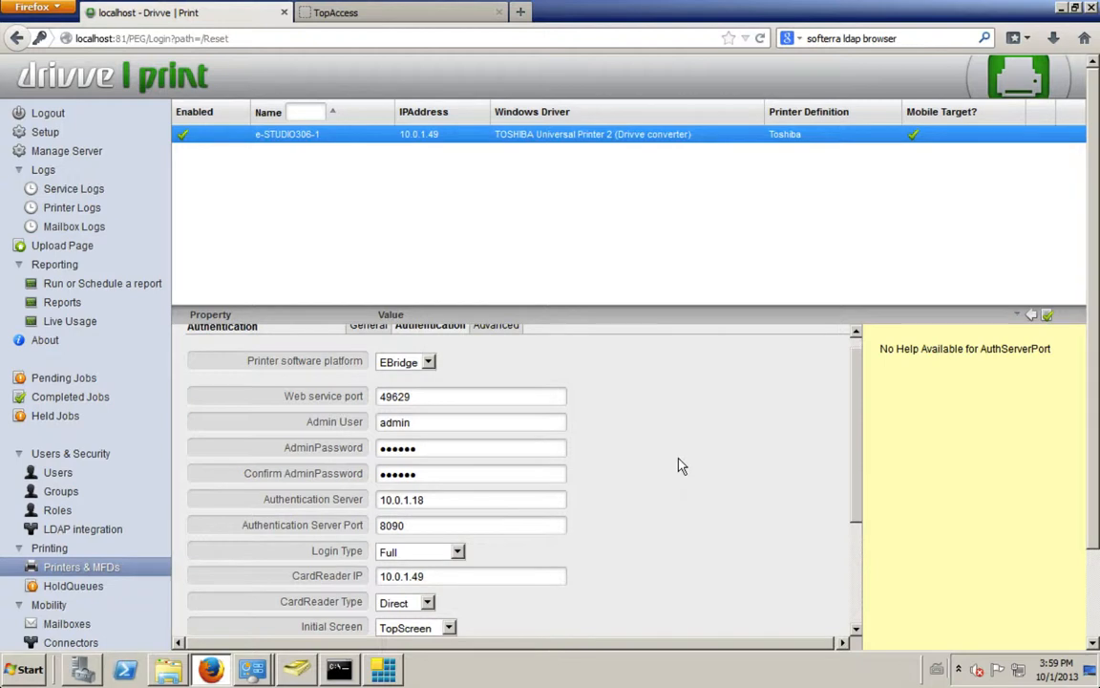
pyautogui.scroll(1, 682, 465)
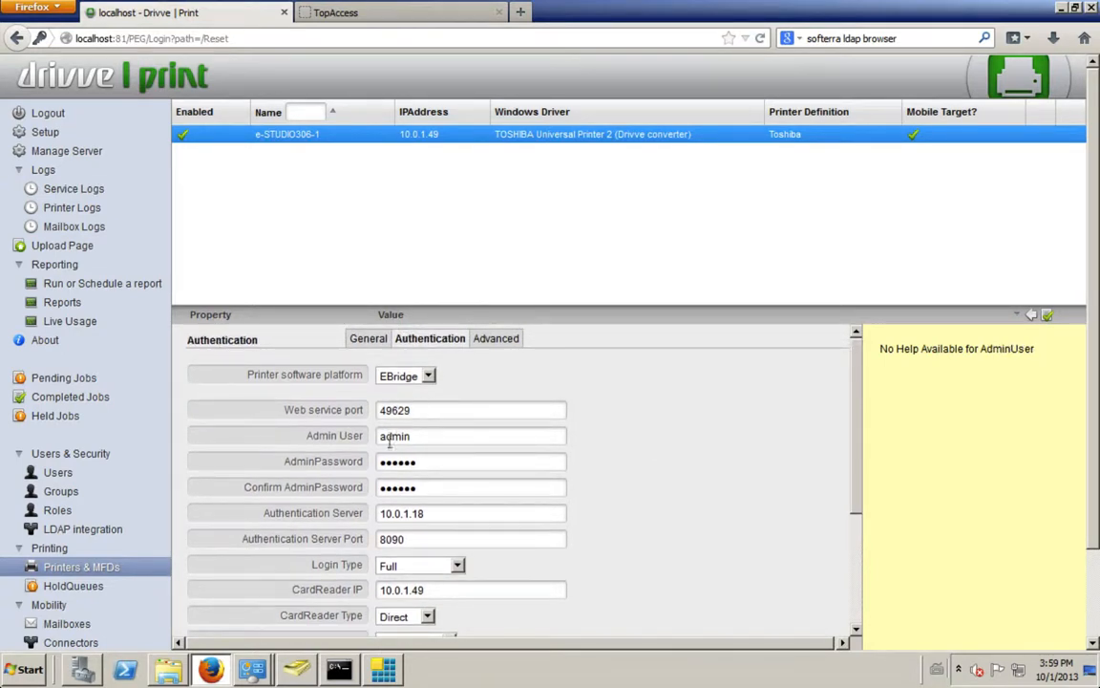
pyautogui.scroll(-2, 462, 529)
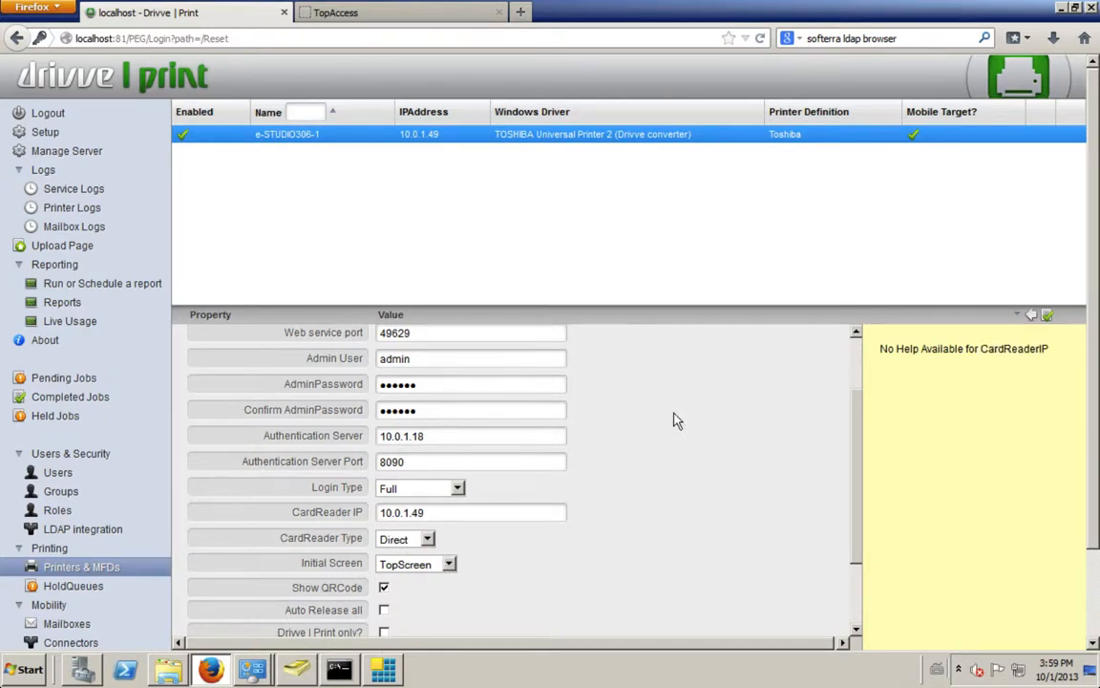
# Step: Review the printer's supported languages in its advanced settings, then return to the general properties and leave editing without saving
pyautogui.scroll(2, 673, 421)
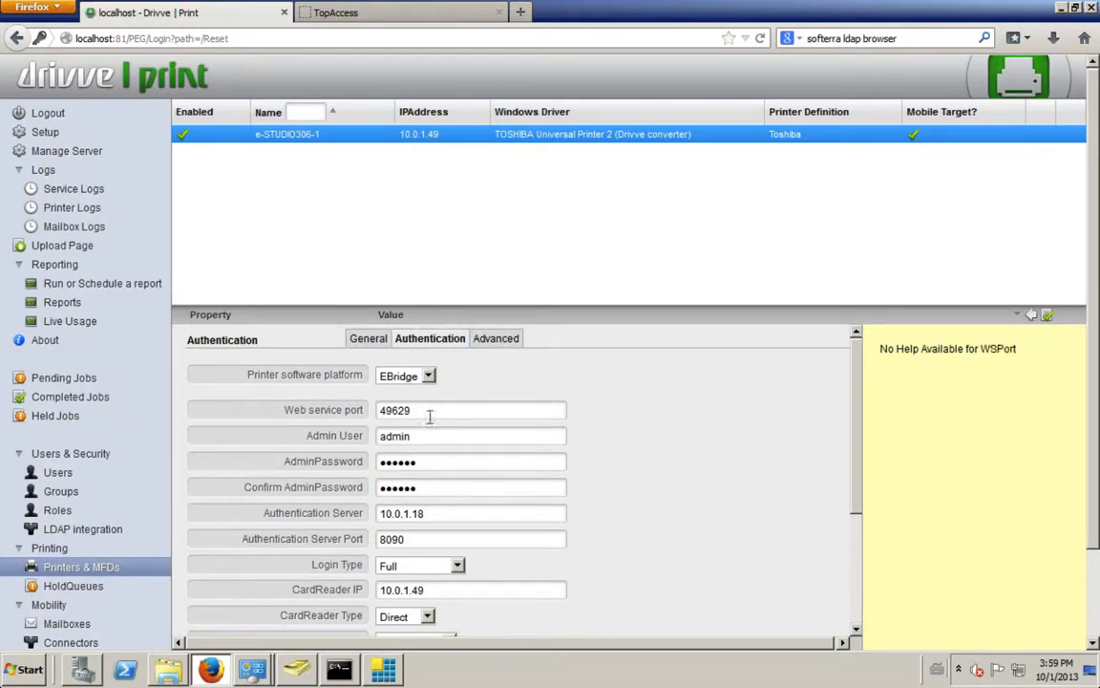
pyautogui.click(505, 337)
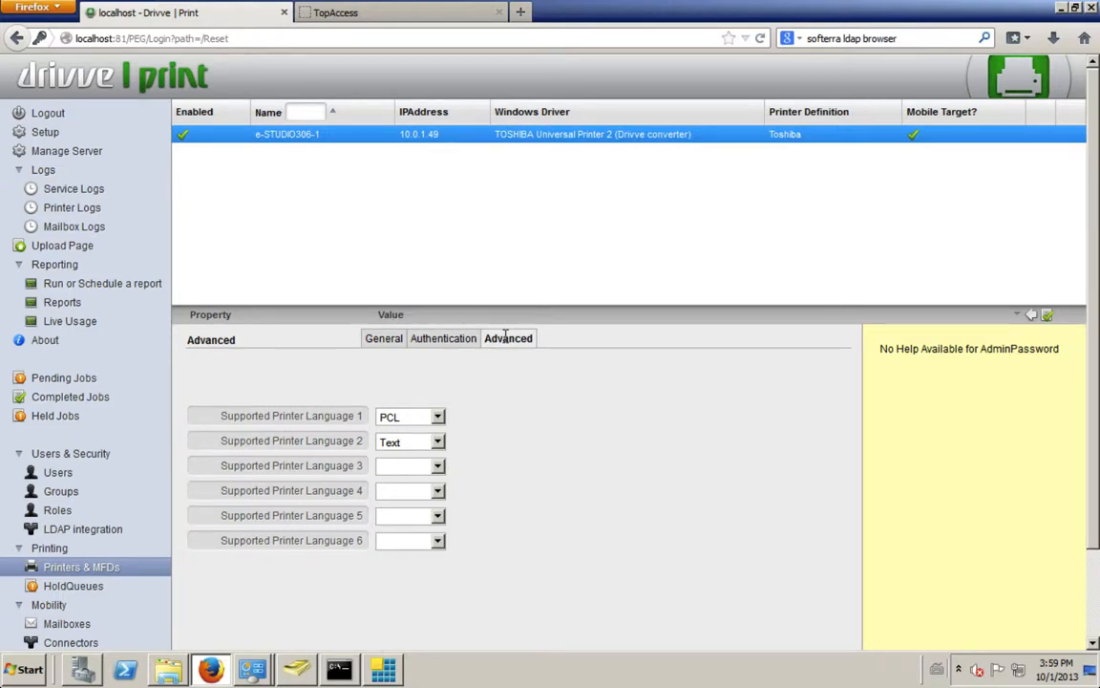
pyautogui.click(383, 338)
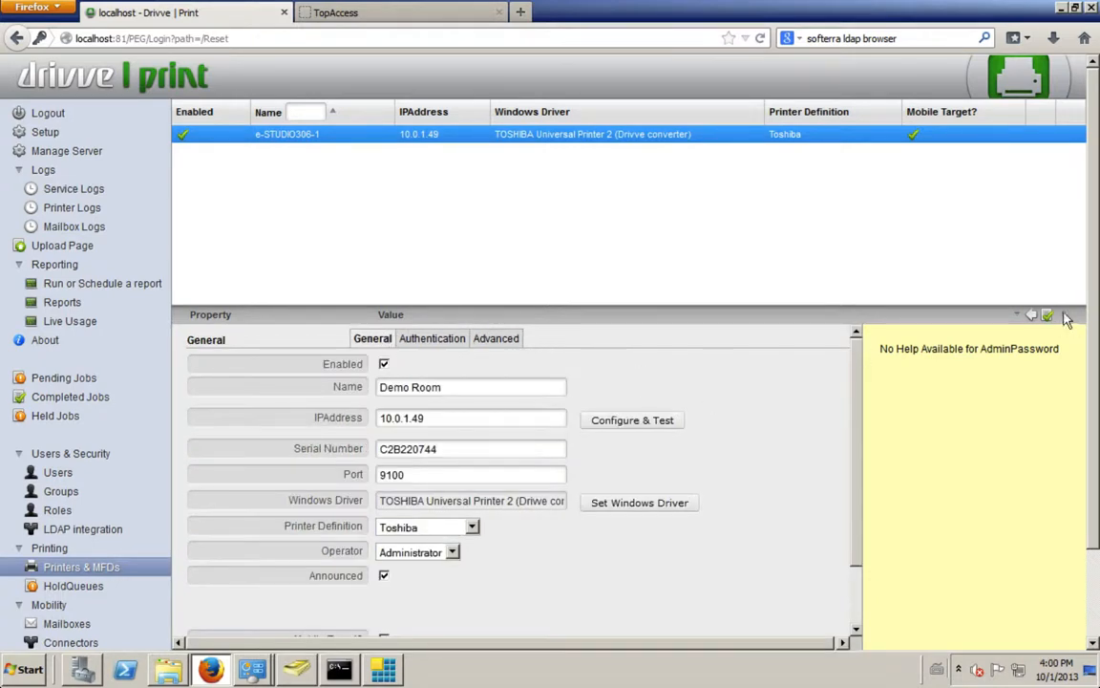
pyautogui.click(541, 137)
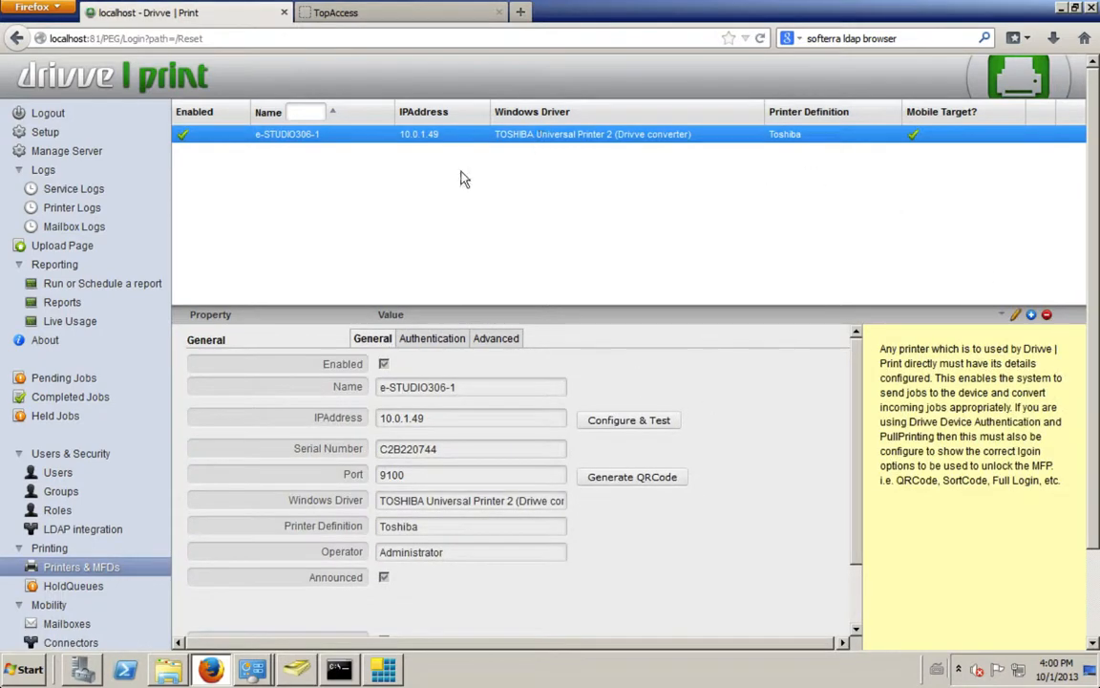
# Step: Switch to the printer's TopAccess page and log in again as admin with the account password
pyautogui.click(399, 19)
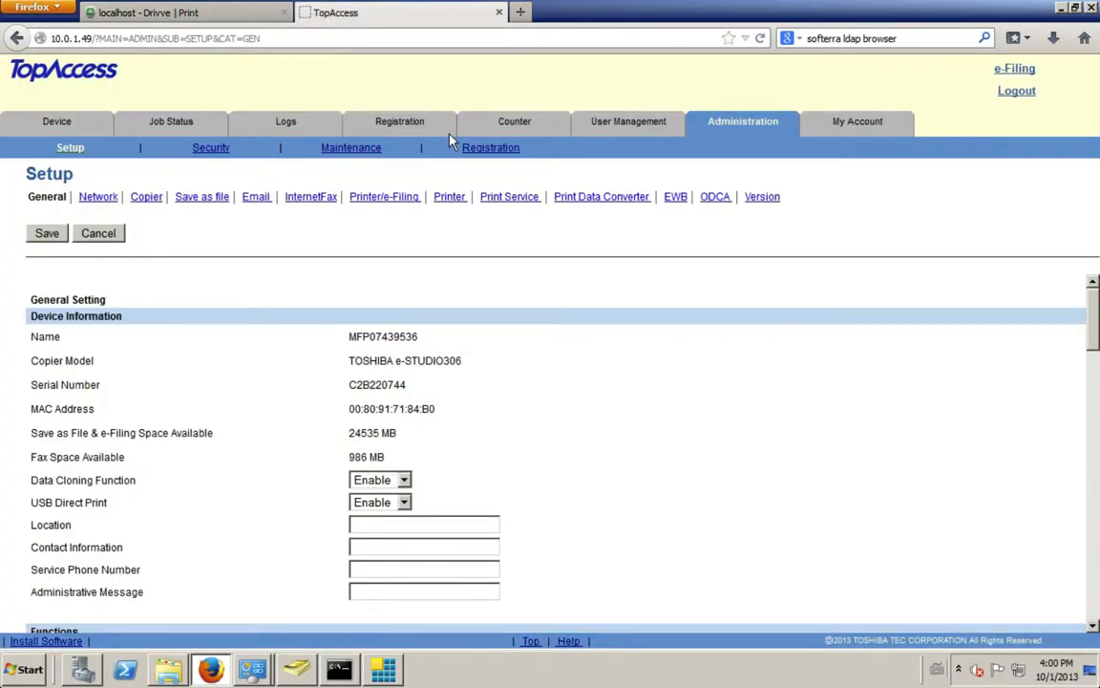
pyautogui.click(214, 149)
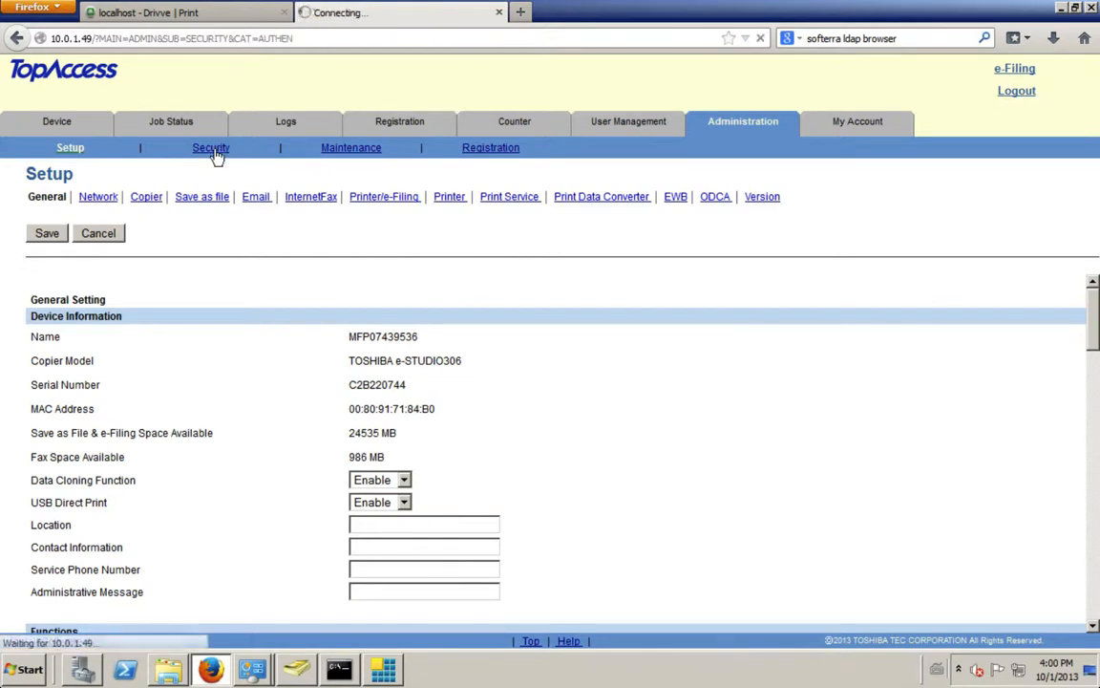
pyautogui.click(585, 304)
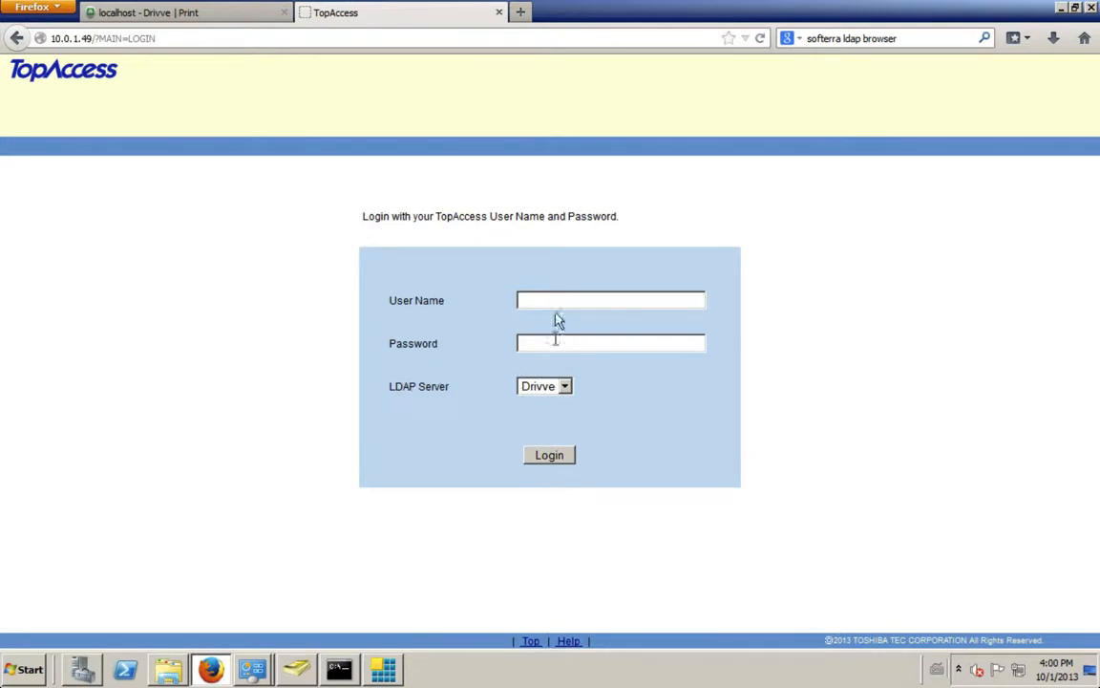
pyautogui.write('admin')
pyautogui.press('Tab')
pyautogui.write('123456')
pyautogui.press('Return')
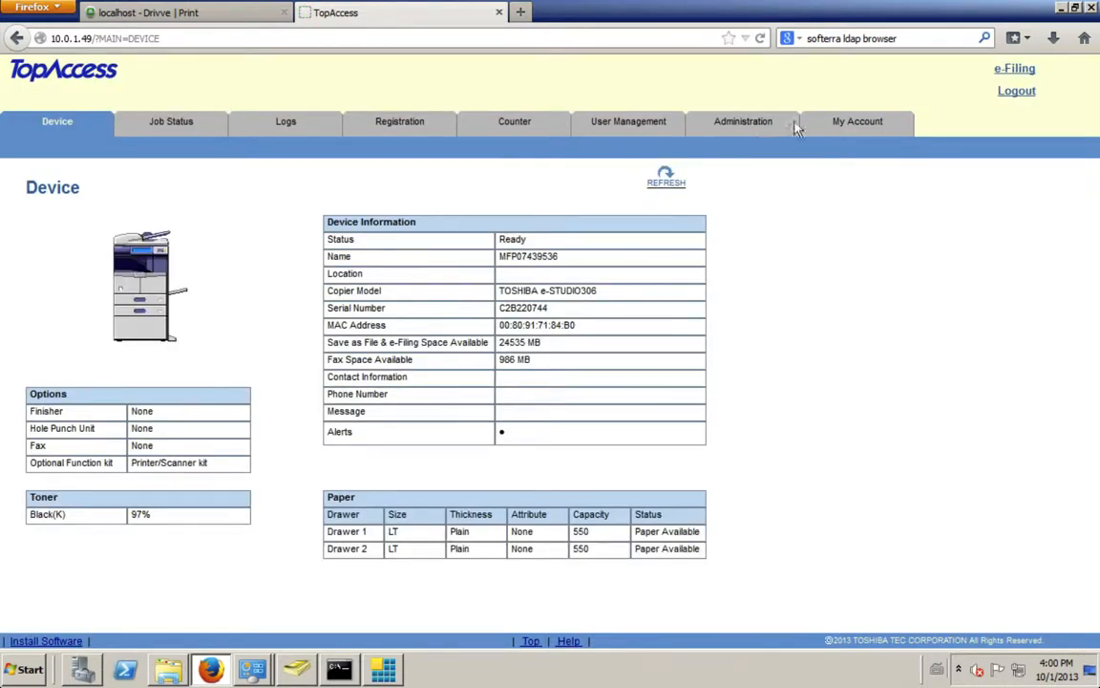
# Step: Examine the printer's Embedded Web Browser setup, including the home page, registered server addresses and menu screen URLs
pyautogui.click(763, 128)
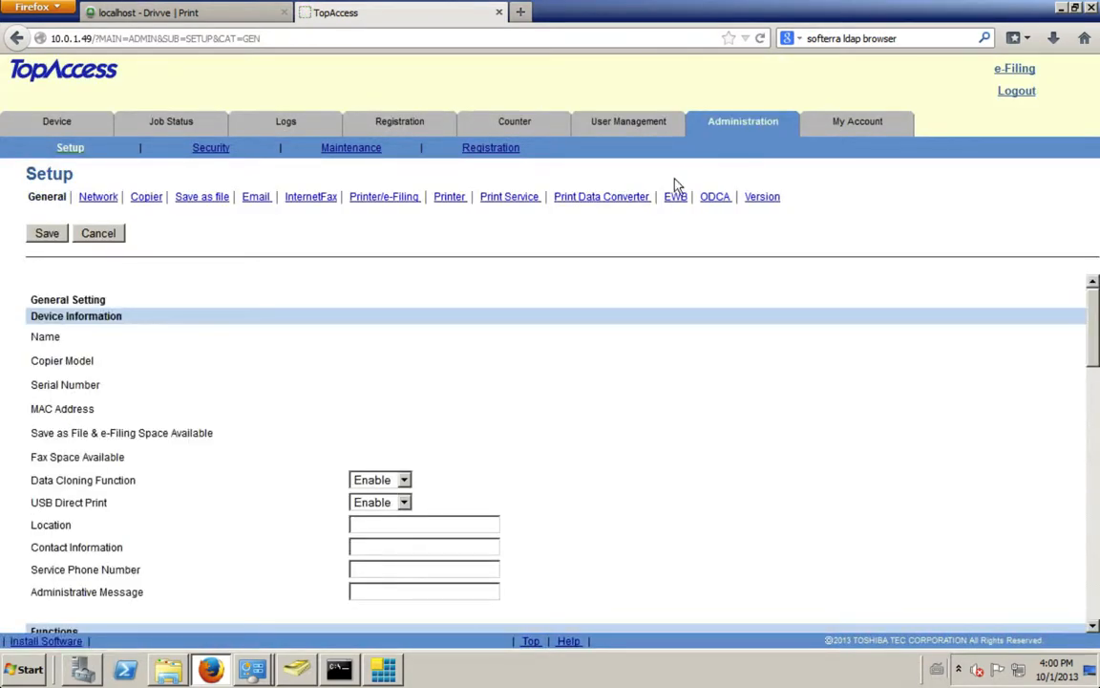
pyautogui.click(675, 198)
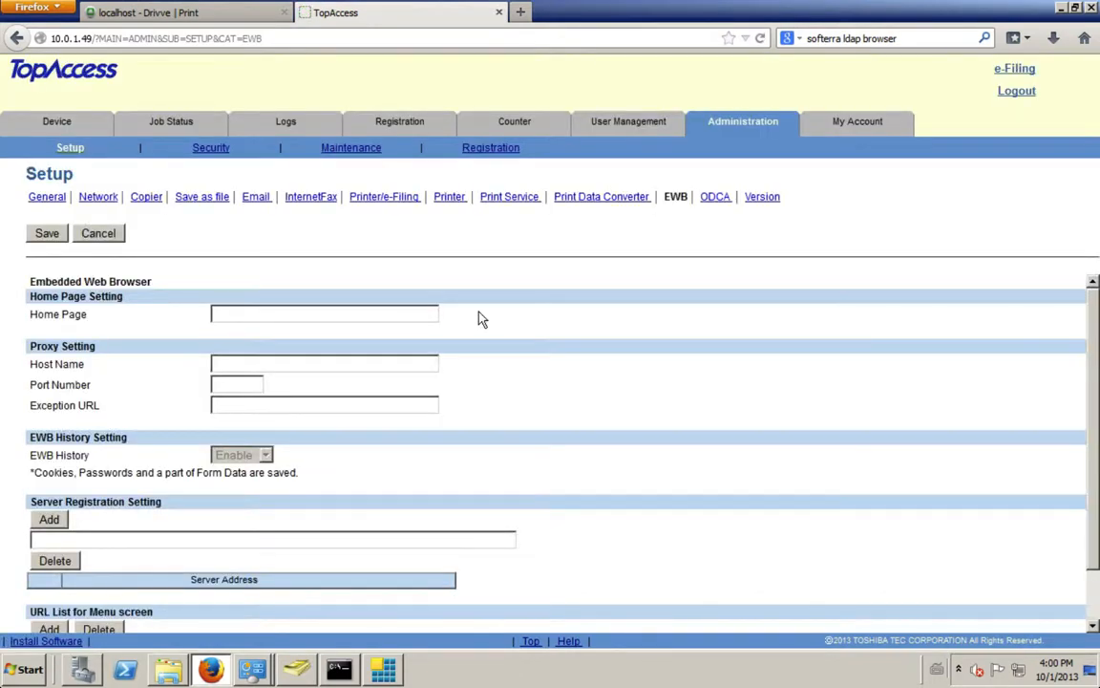
pyautogui.scroll(-5, 337, 334)
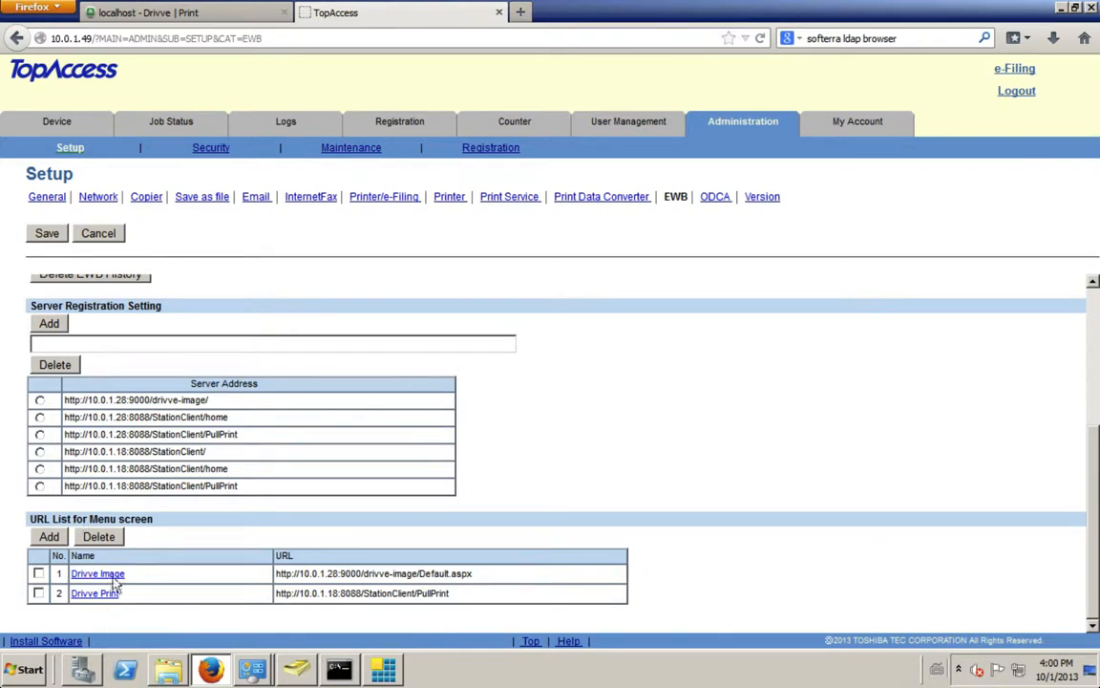
pyautogui.scroll(3, 191, 367)
pyautogui.scroll(1, 196, 375)
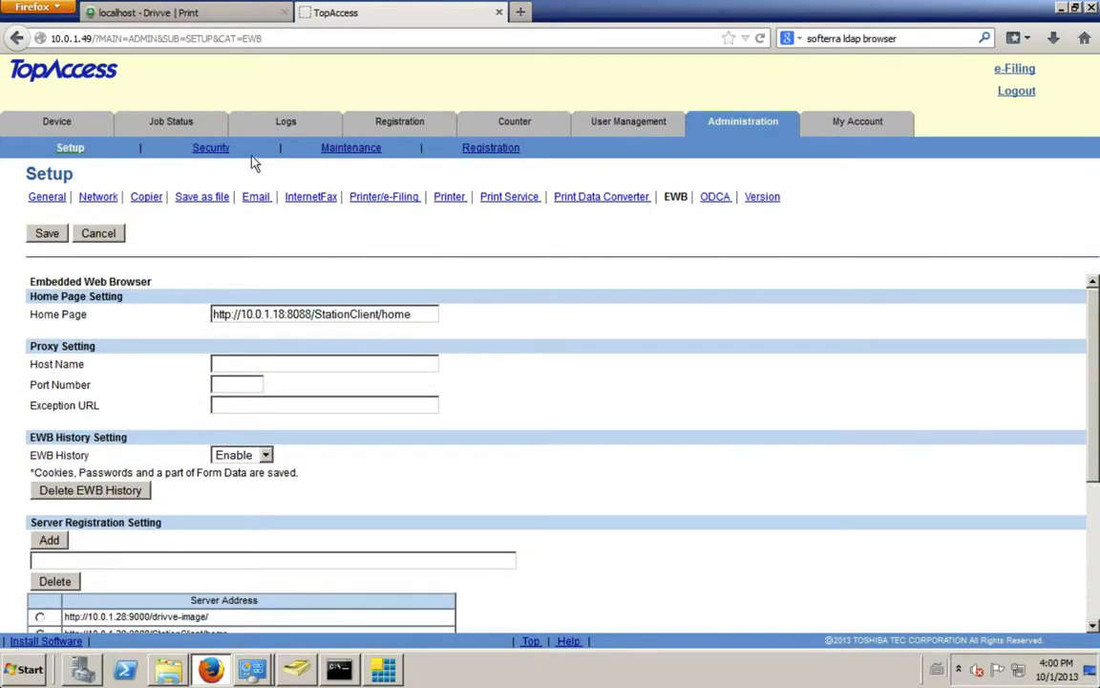
# Step: Examine the user authentication security settings and the LDAP Server1 configuration, then close its window without changes
pyautogui.click(212, 150)
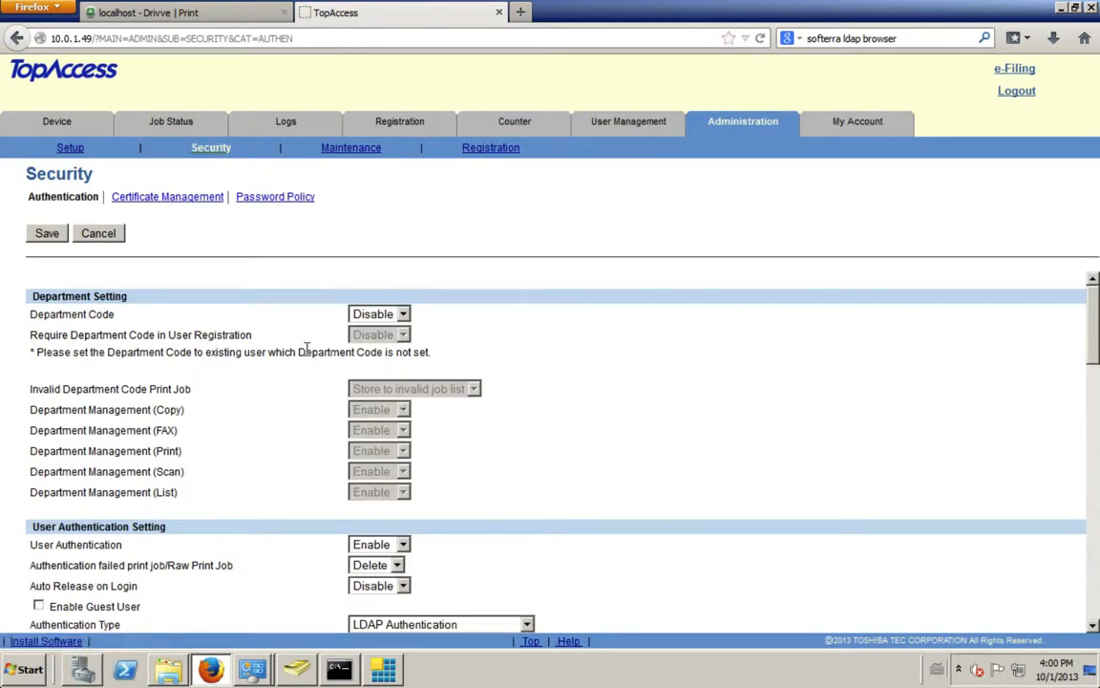
pyautogui.scroll(-3, 306, 345)
pyautogui.scroll(-2, 358, 348)
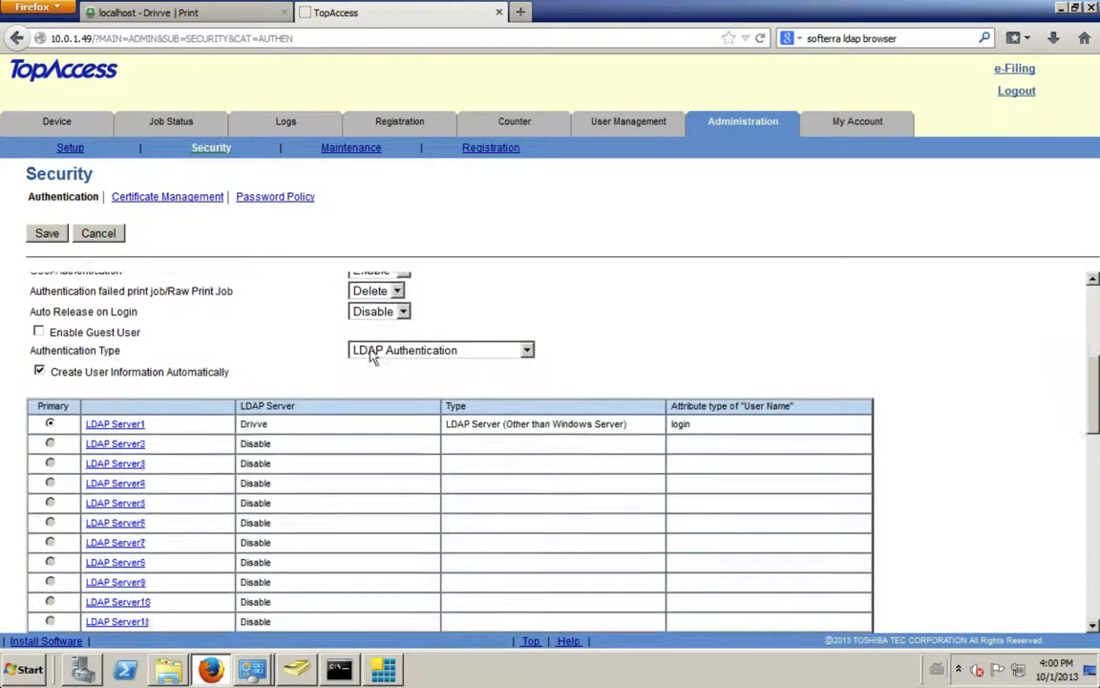
pyautogui.click(115, 404)
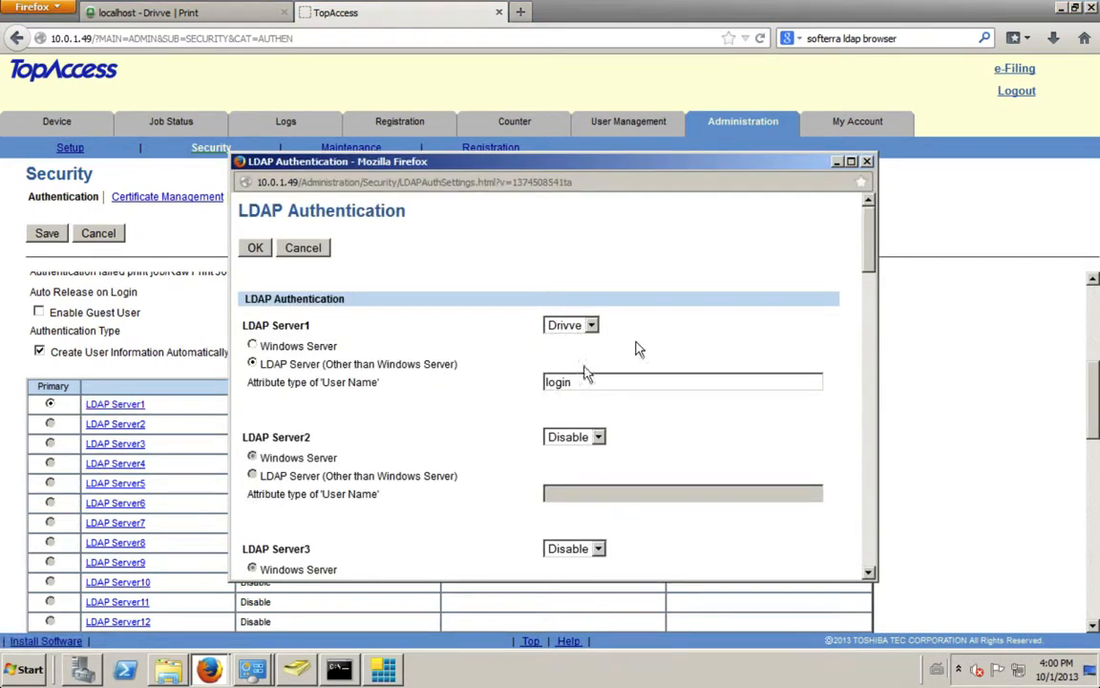
pyautogui.click(866, 161)
# Step: Enable PIN Code Authentication and set its LDAP Server1 to non-Windows LDAP, with User Name attribute login and PIN attribute shortcode
pyautogui.scroll(-5, 339, 388)
pyautogui.scroll(2, 339, 388)
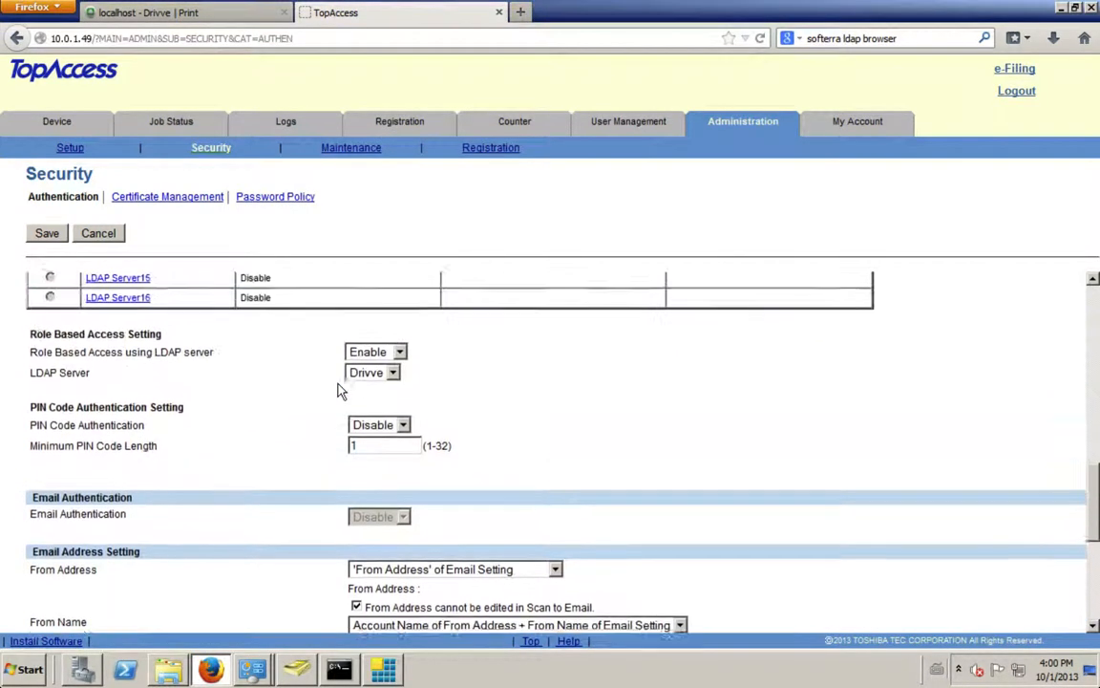
pyautogui.click(375, 436)
pyautogui.click(375, 467)
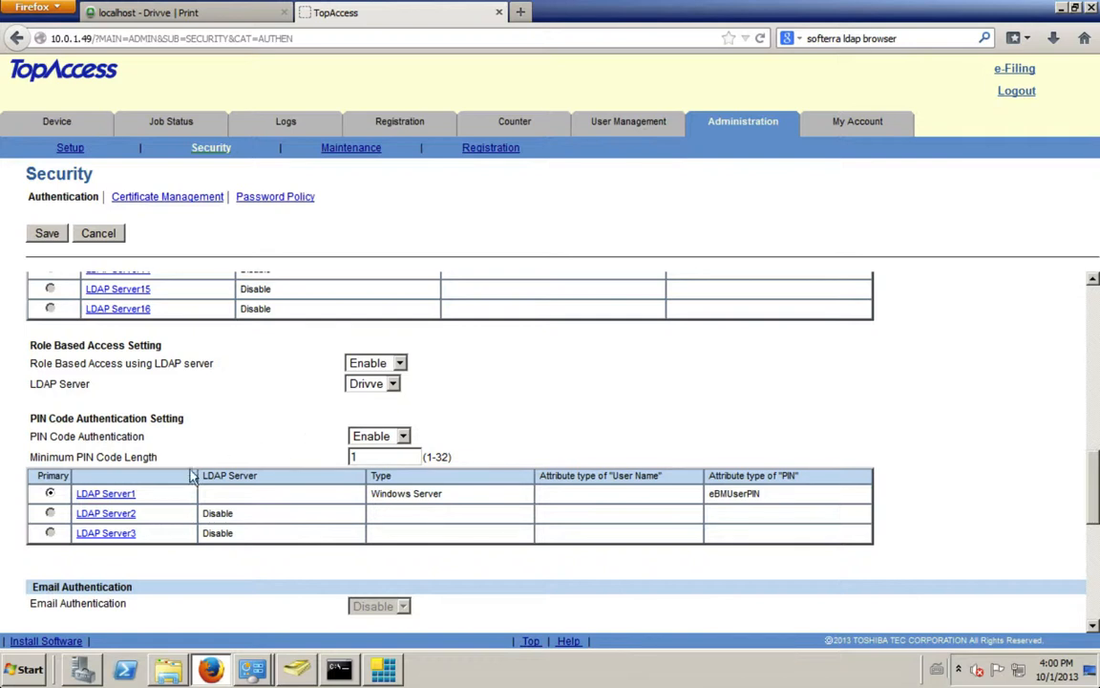
pyautogui.click(108, 493)
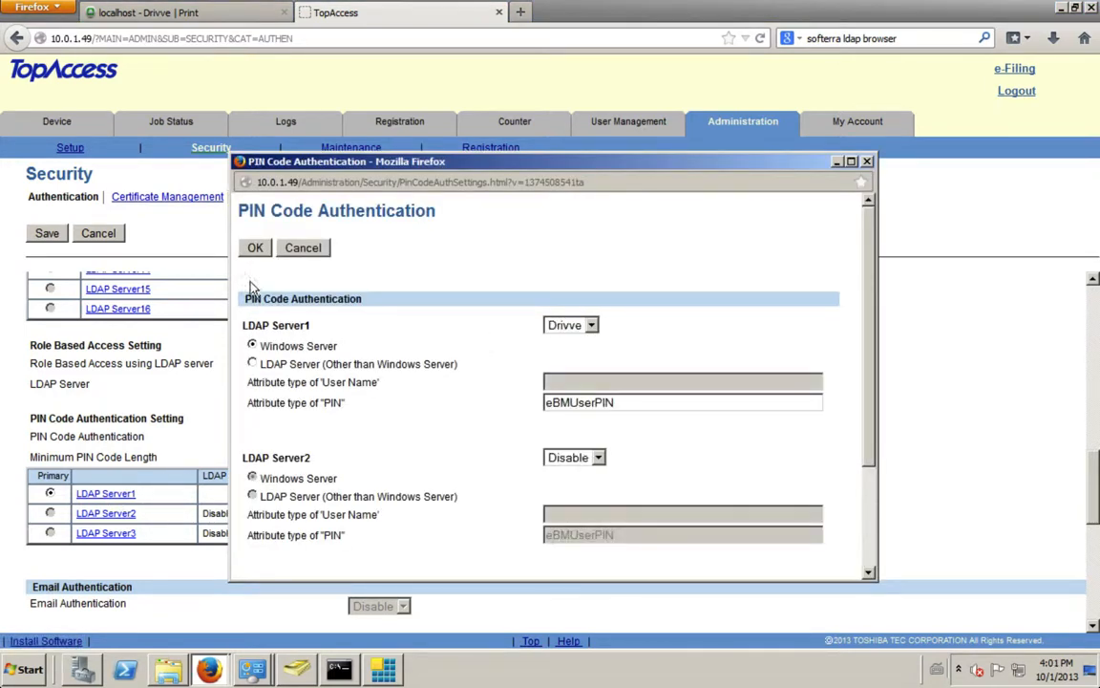
pyautogui.click(252, 366)
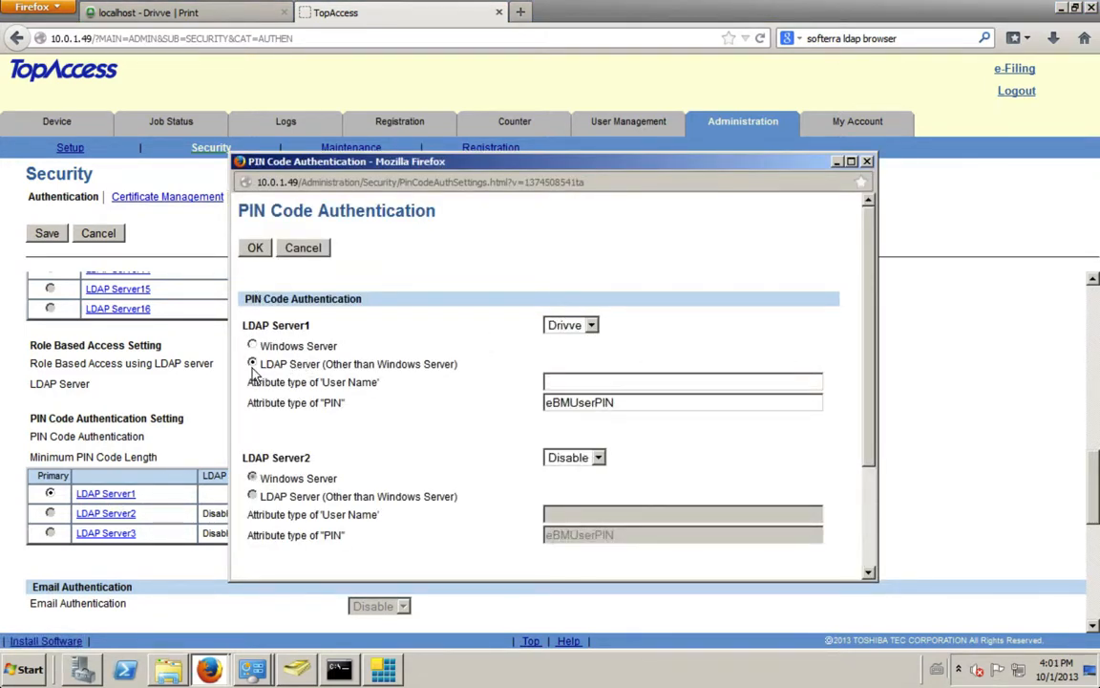
pyautogui.click(635, 377)
pyautogui.write('login')
pyautogui.doubleClick(584, 405)
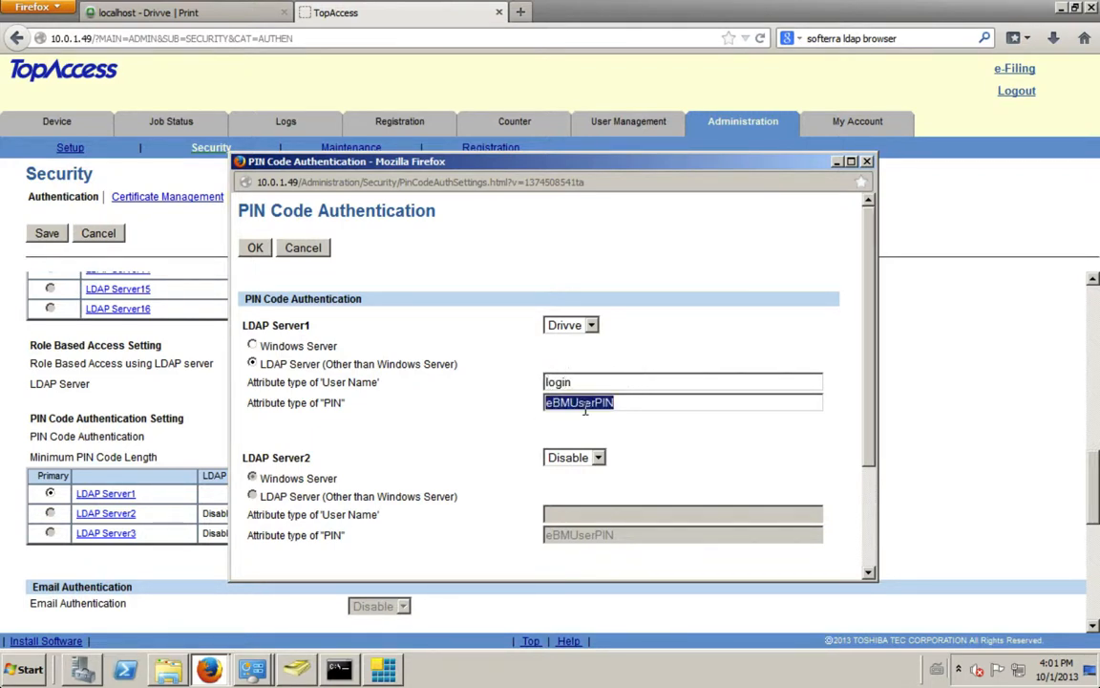
pyautogui.write('shortcode')
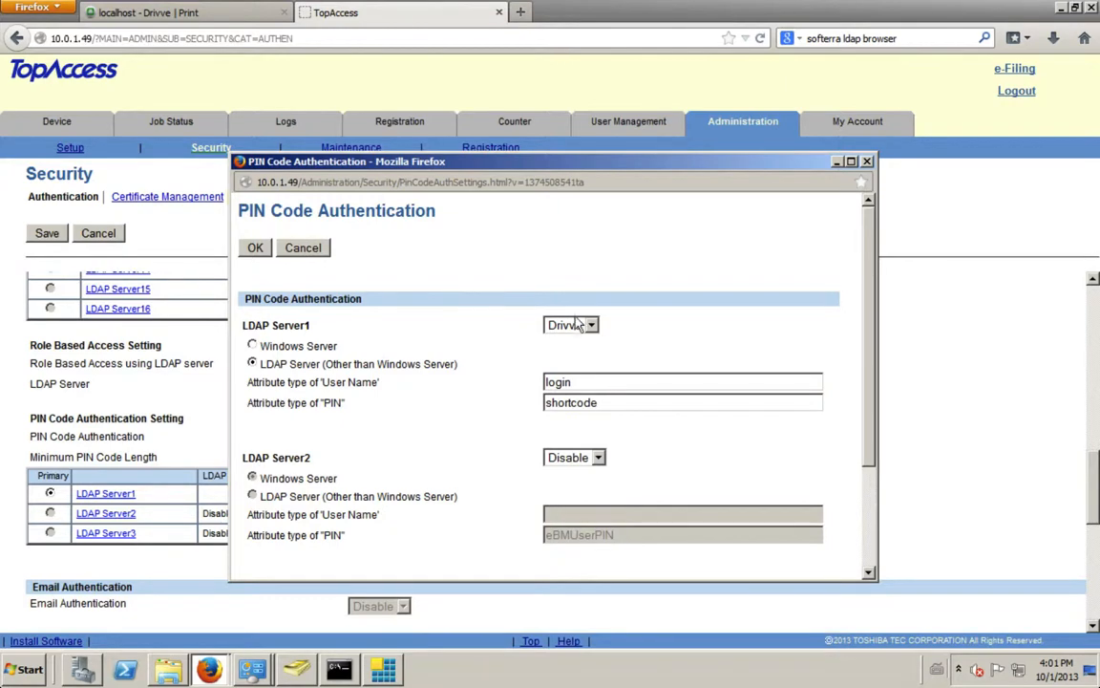
pyautogui.click(257, 250)
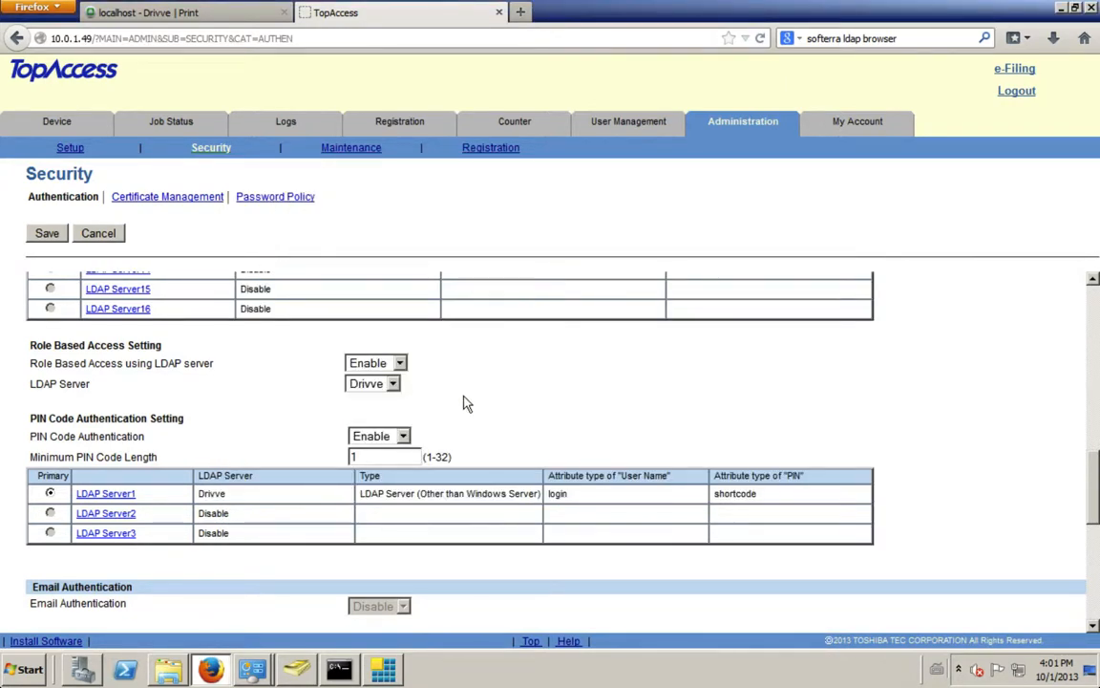
# Step: Recheck the PIN code and LDAP Server1 authentication settings, then leave the Security page for Setup without saving
pyautogui.scroll(2, 466, 404)
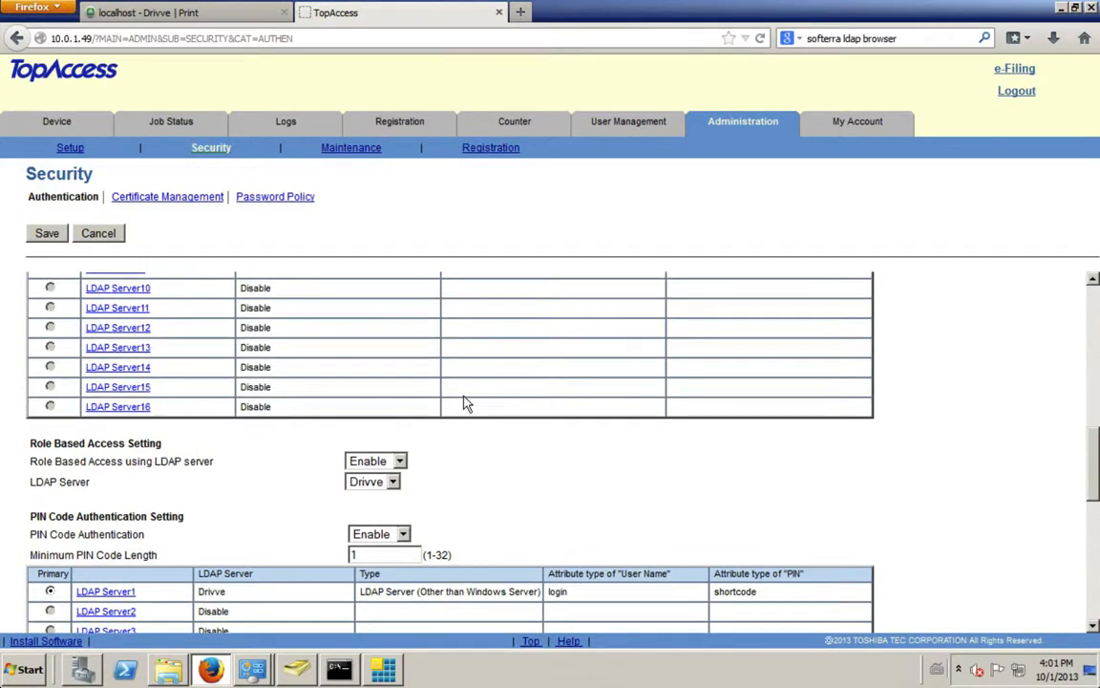
pyautogui.scroll(-4, 467, 405)
pyautogui.scroll(12, 464, 396)
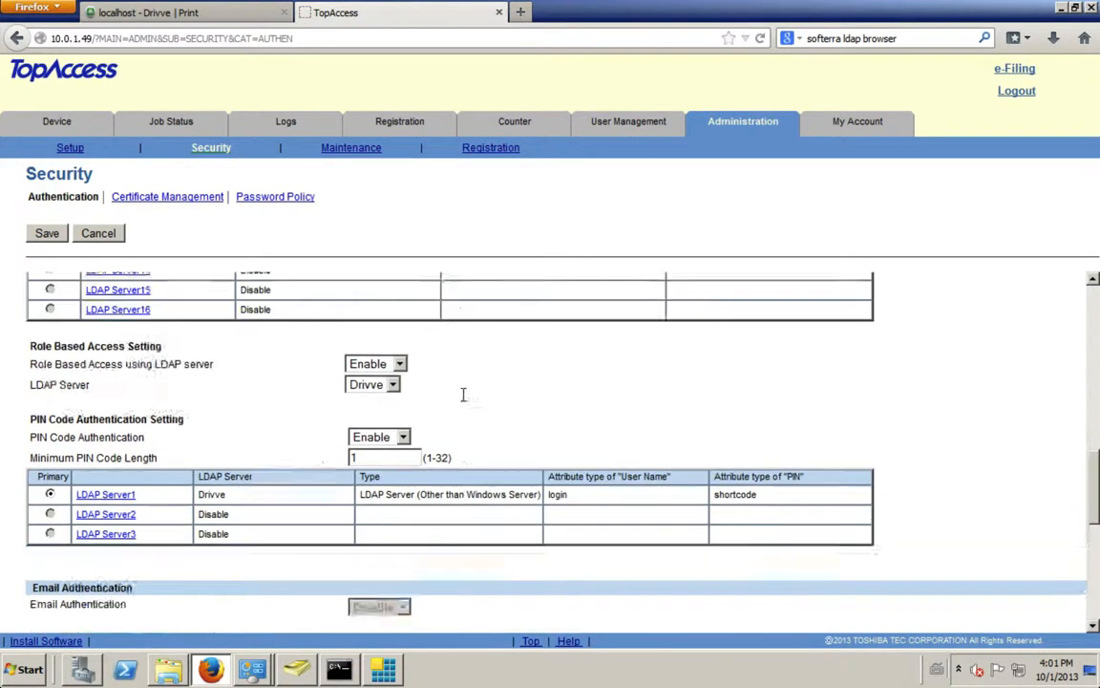
pyautogui.scroll(-6, 463, 394)
pyautogui.click(106, 308)
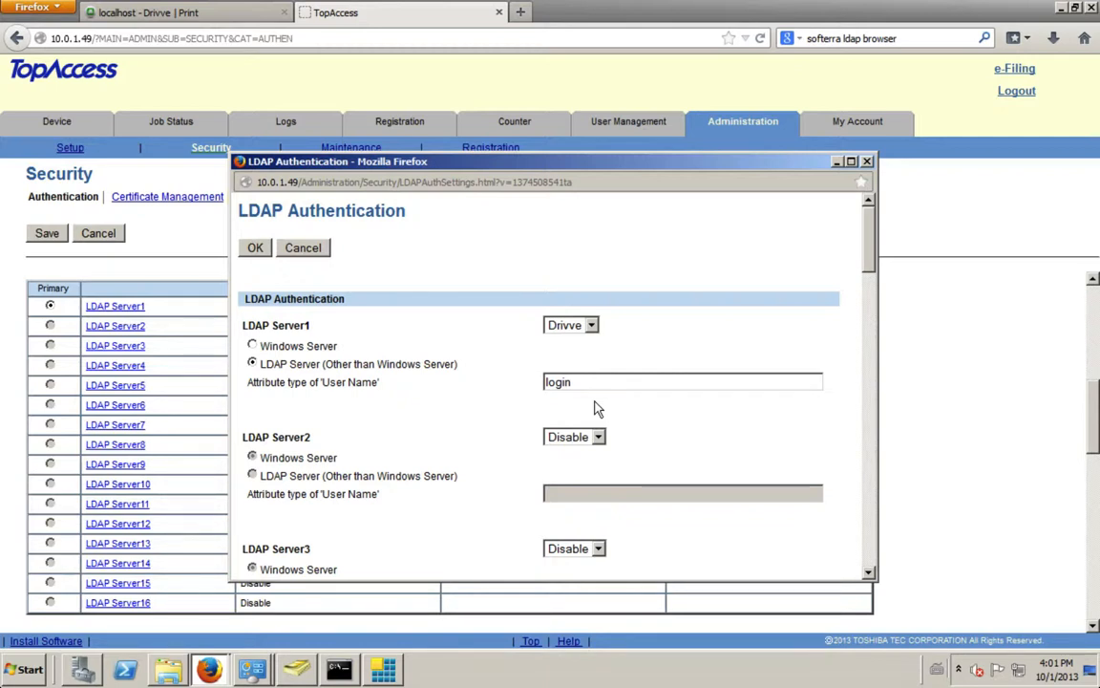
pyautogui.click(867, 161)
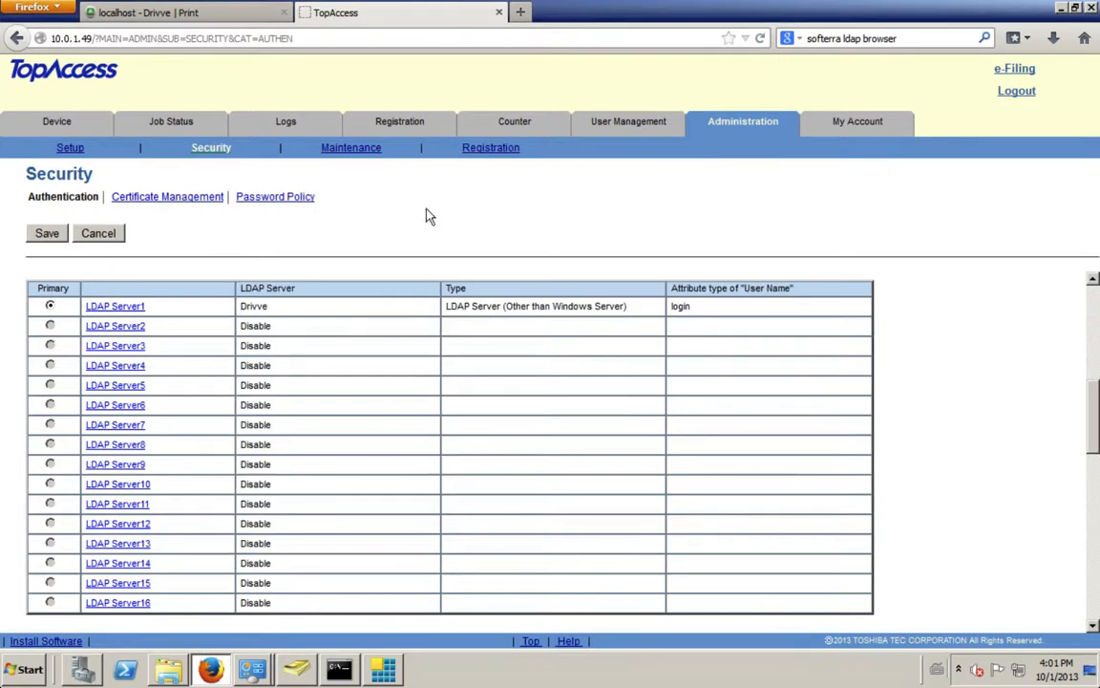
pyautogui.click(71, 148)
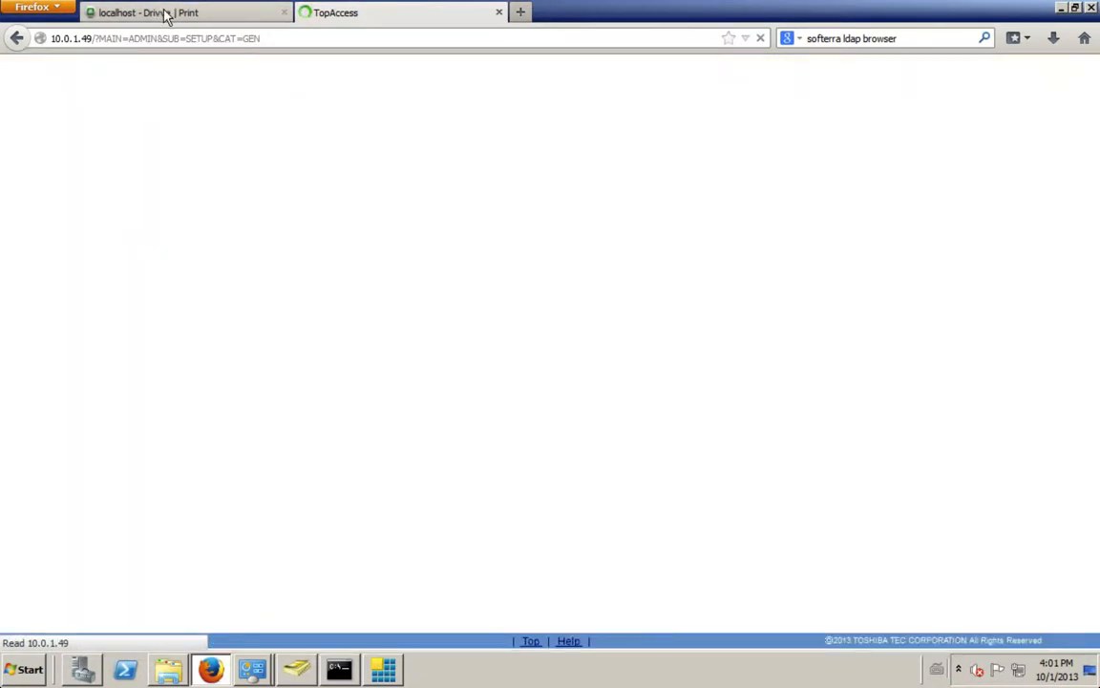
# Step: Switch back to Drivve | Print and review the service status, printer setup page and license information
pyautogui.click(166, 15)
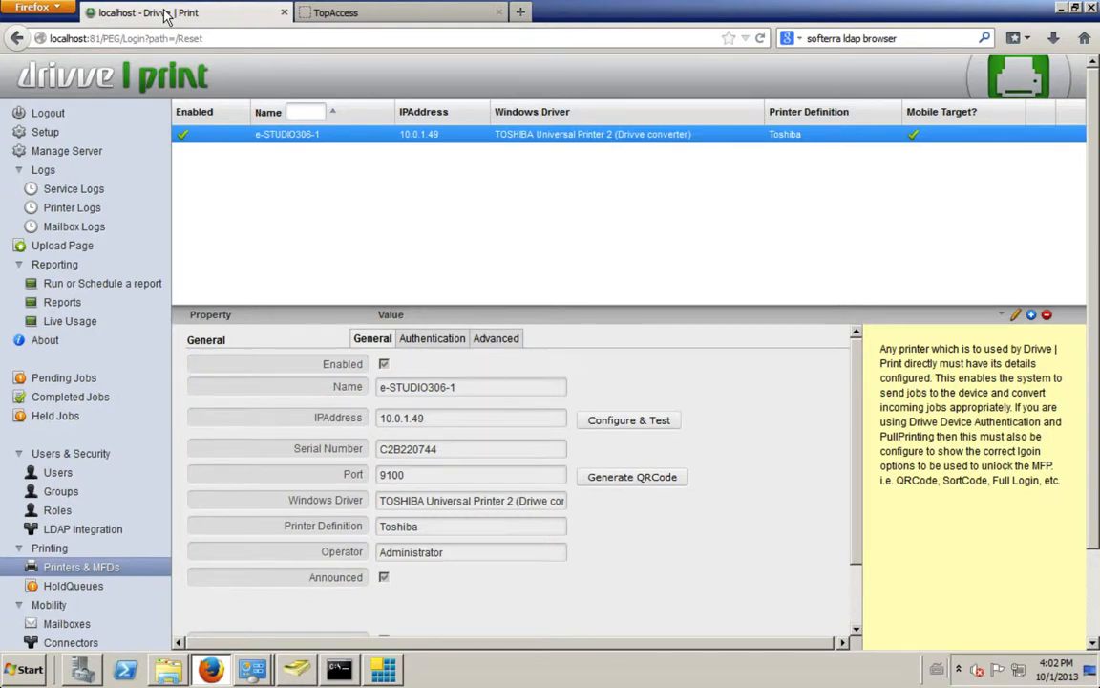
pyautogui.click(65, 151)
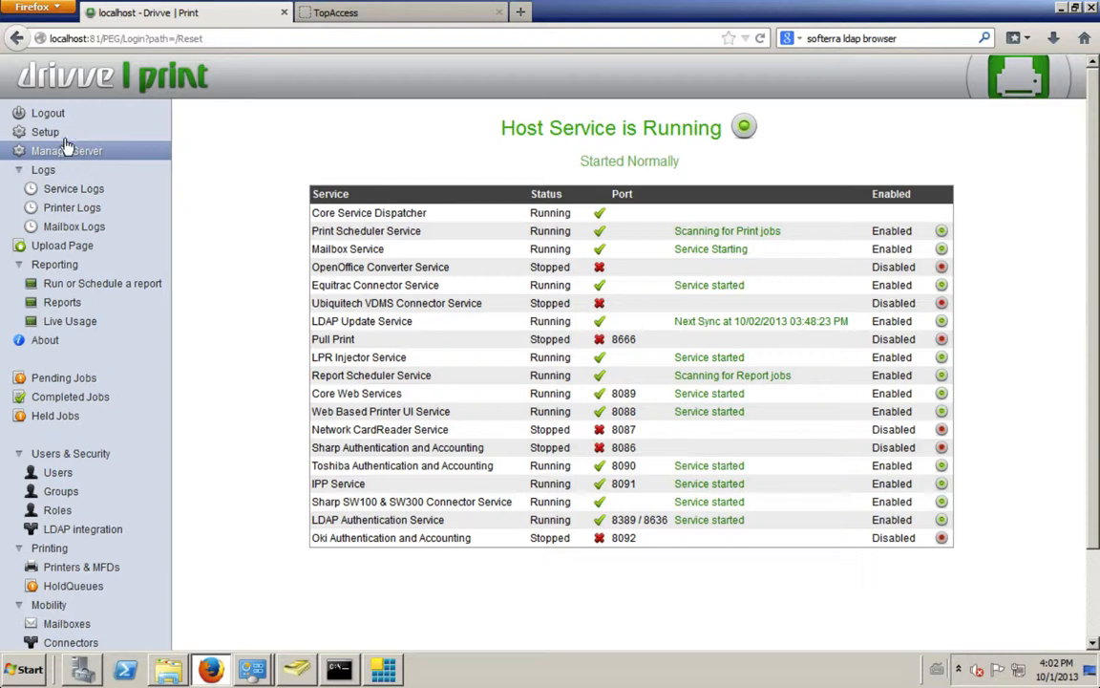
pyautogui.click(65, 137)
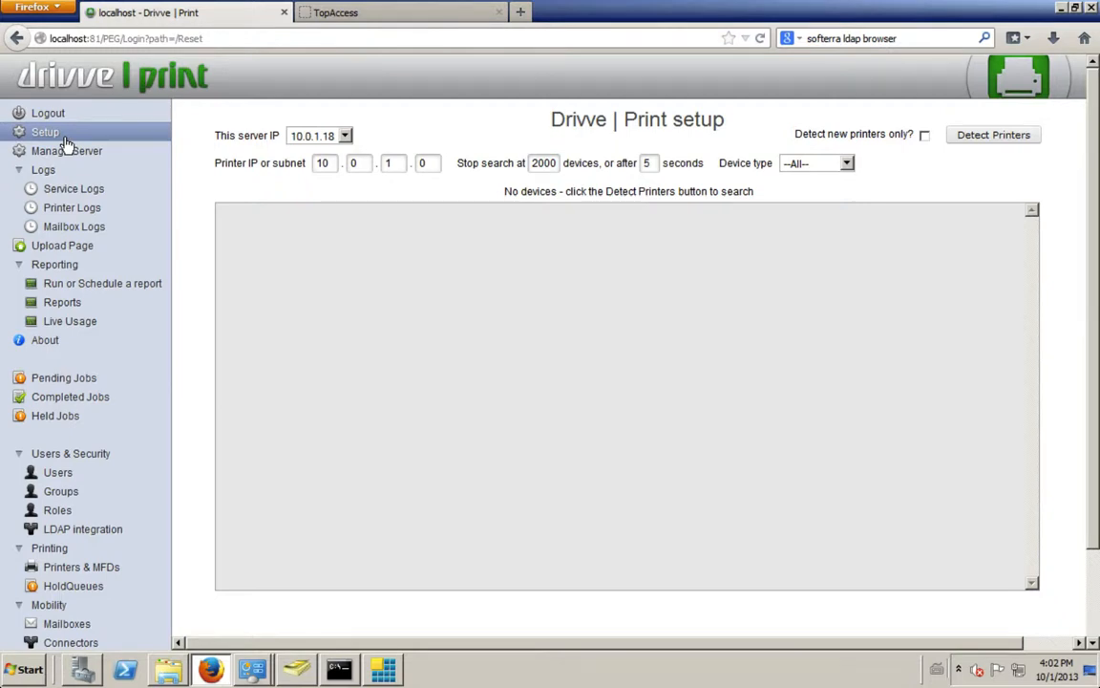
pyautogui.click(48, 342)
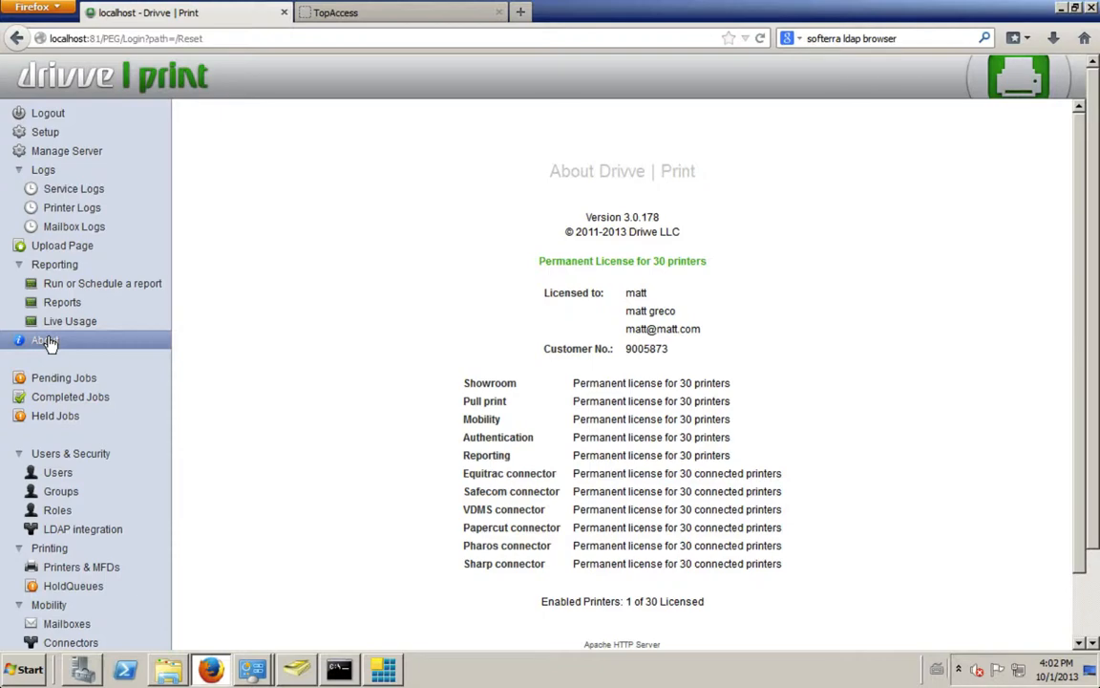
# Step: Open the platform configuration of the e-STUDIO306-1 from its authentication settings and remove Drivve | Print from the printer
pyautogui.click(79, 571)
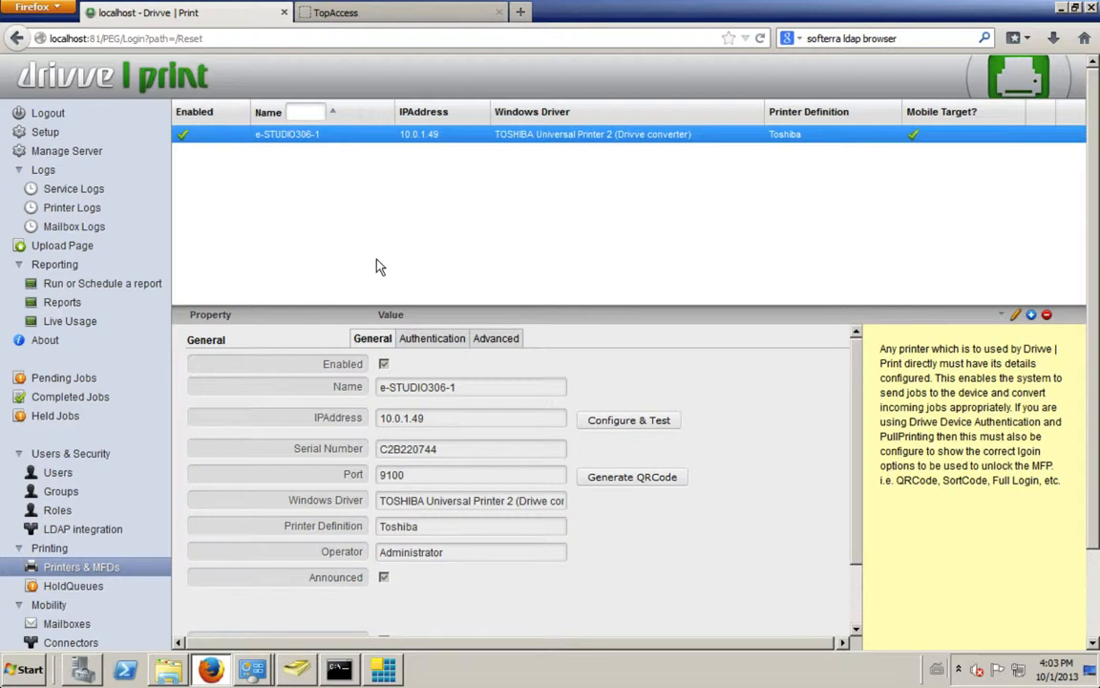
pyautogui.click(450, 336)
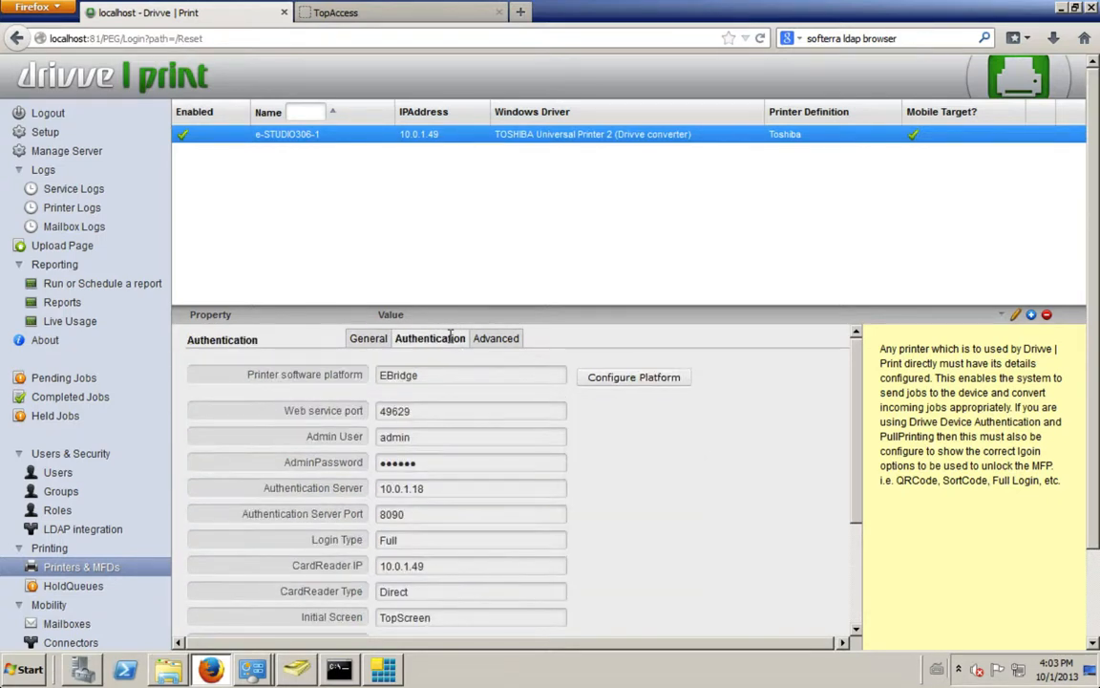
pyautogui.click(633, 376)
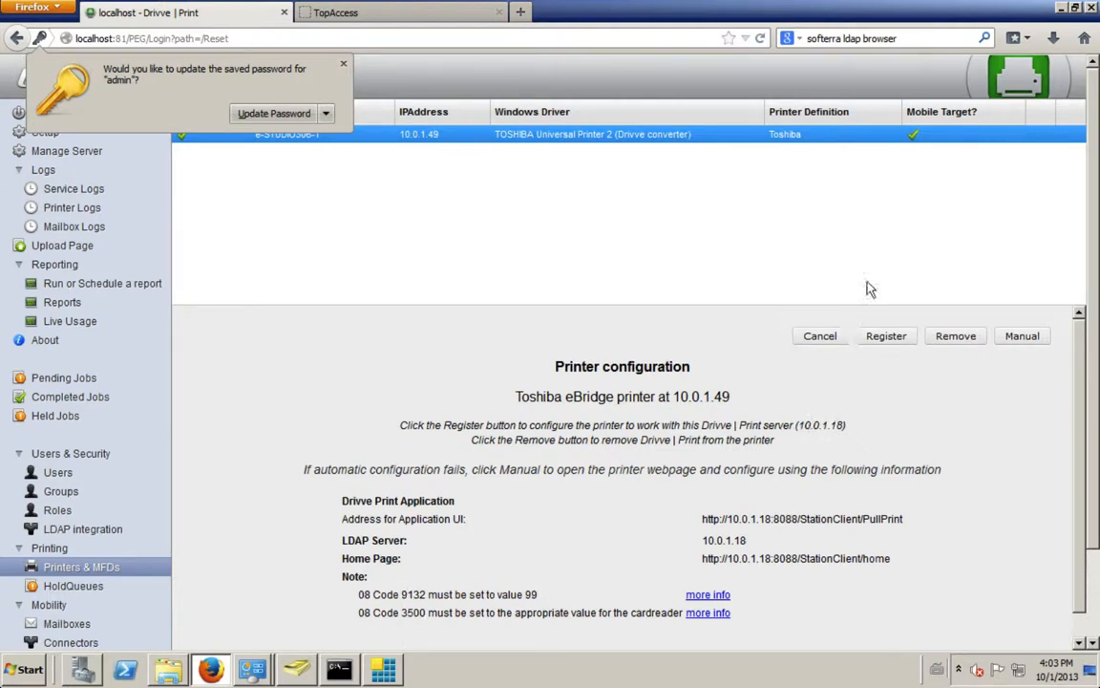
pyautogui.click(955, 337)
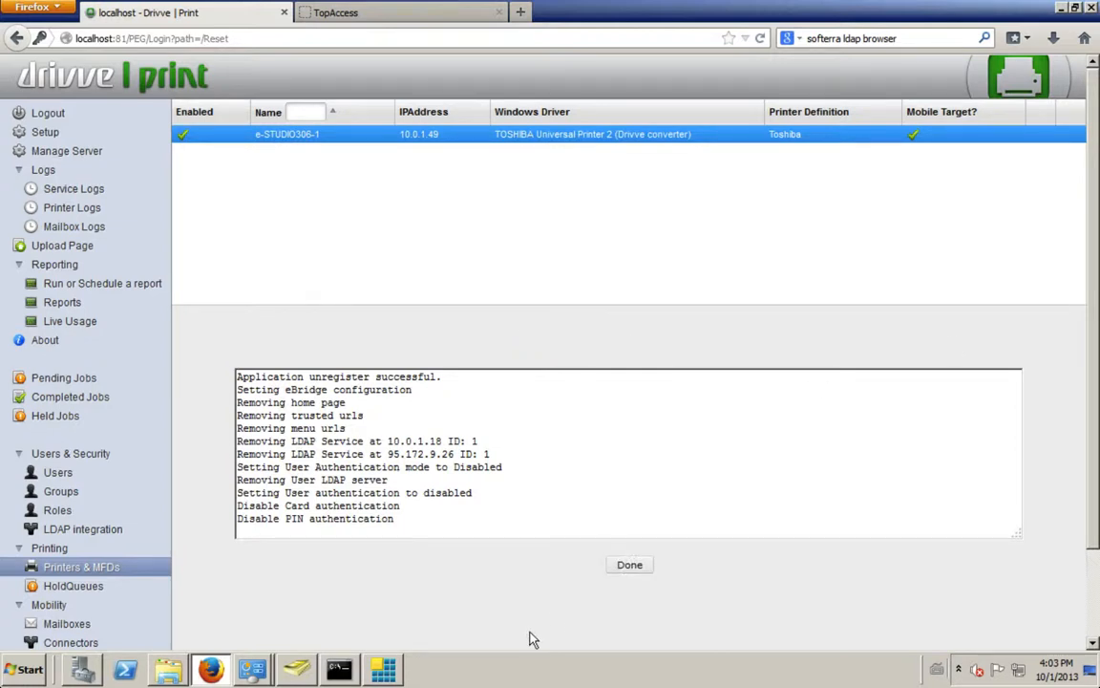
pyautogui.click(626, 565)
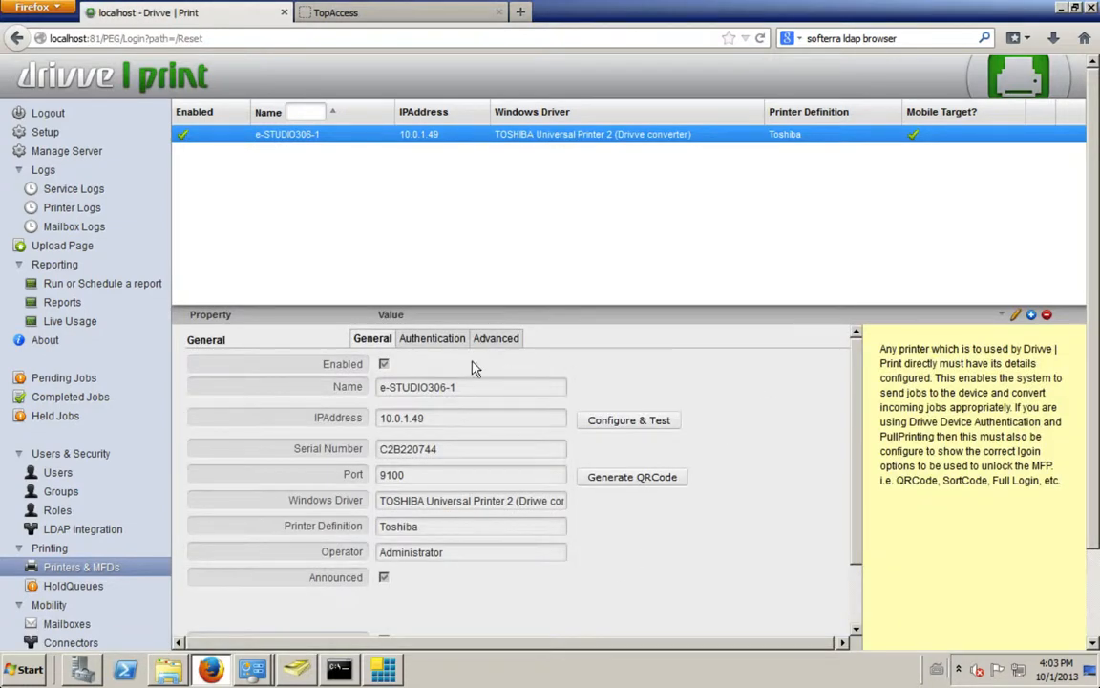
# Step: Register the e-STUDIO306-1 with the Drivve | Print server through its platform configuration, then reopen the printer's properties for editing
pyautogui.click(432, 338)
pyautogui.click(634, 380)
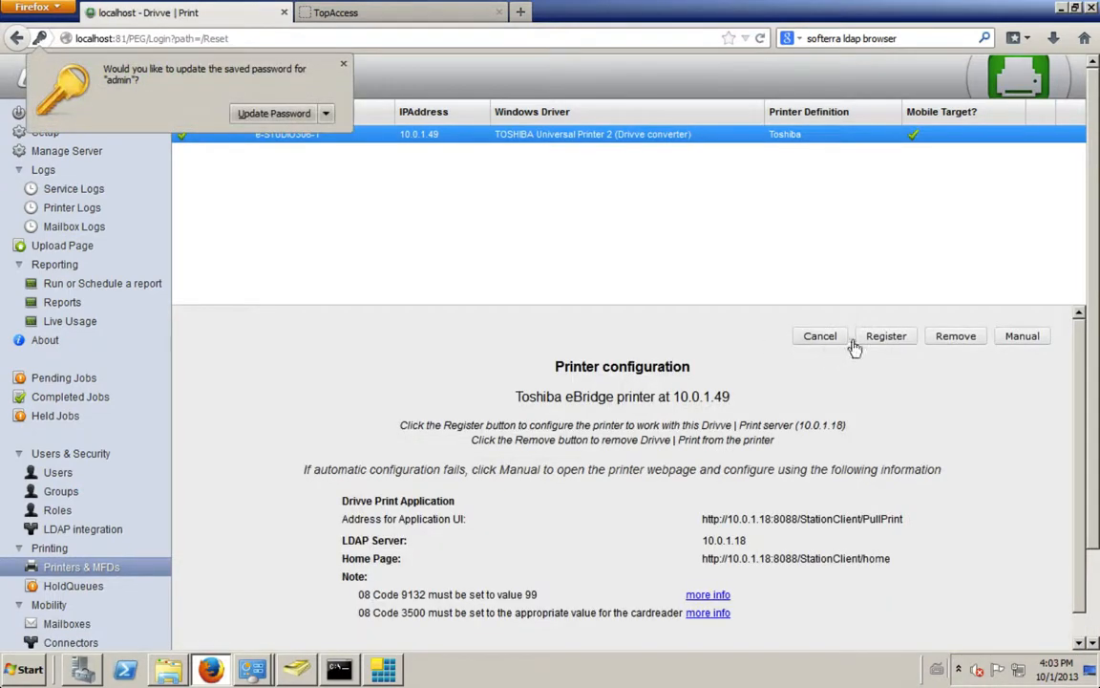
pyautogui.click(886, 338)
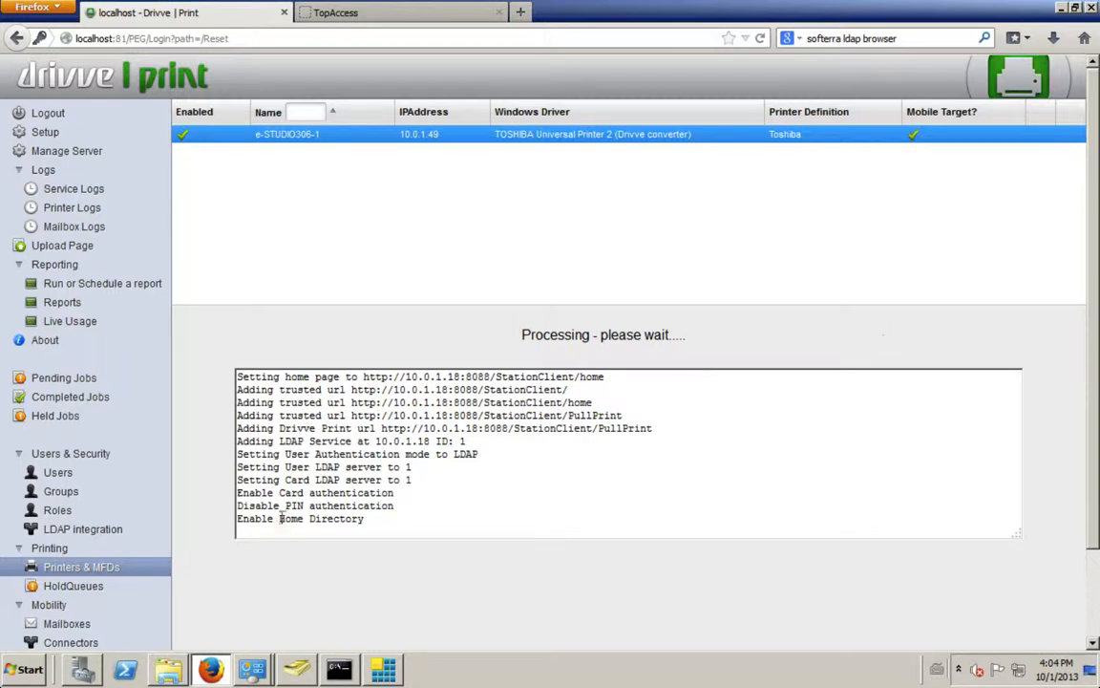
pyautogui.click(62, 571)
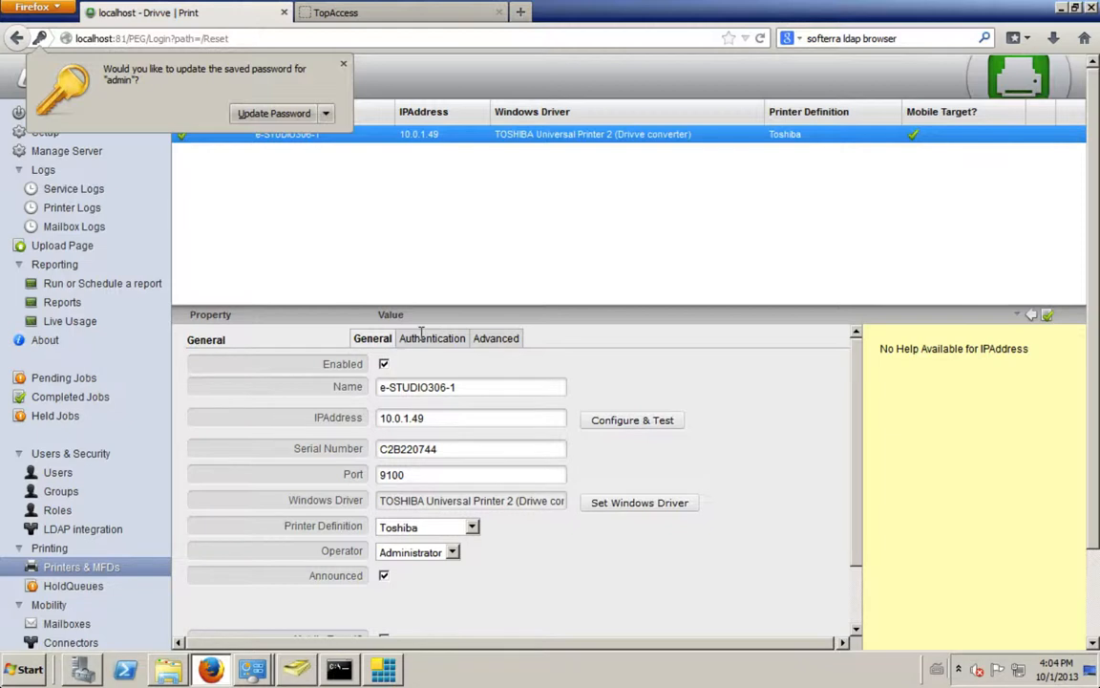
pyautogui.click(343, 64)
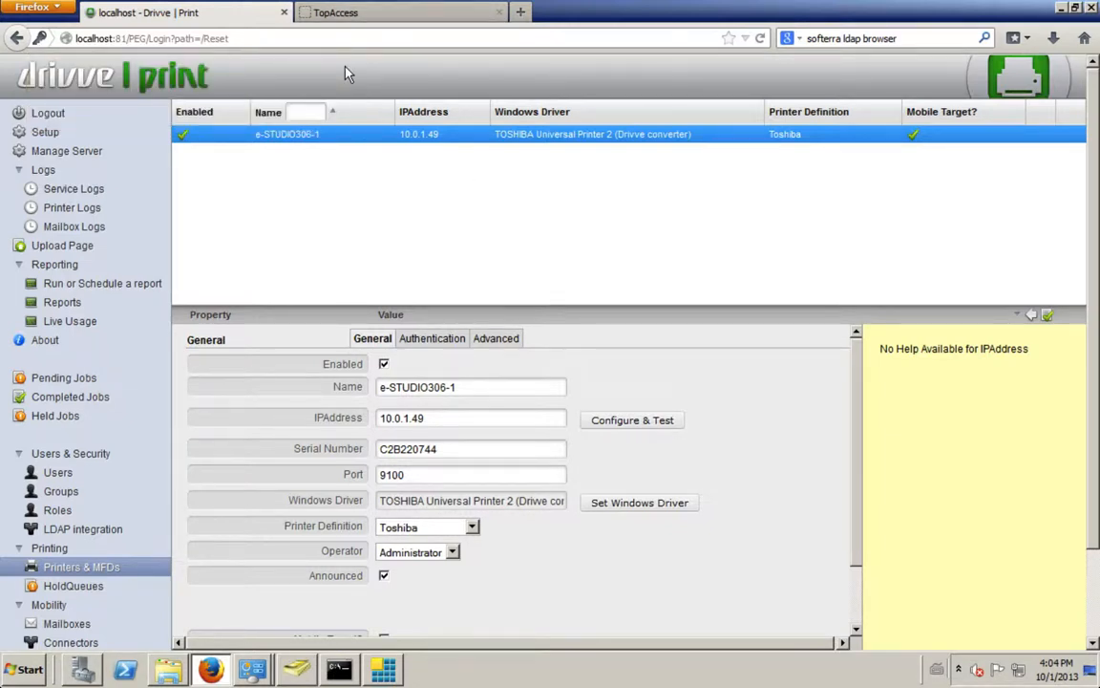